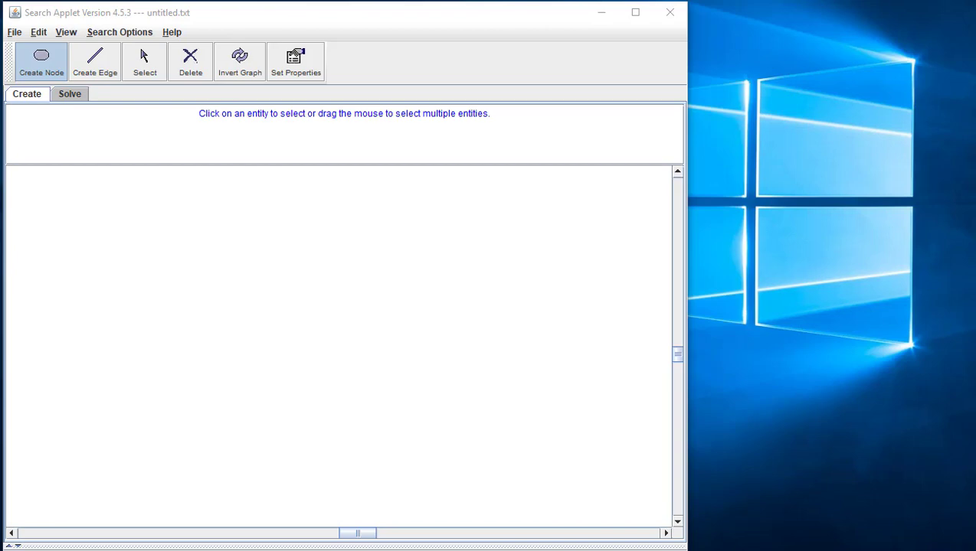
Step: Show the legend for nodes and edges and place its window beside the applet window
left_click(171, 32)
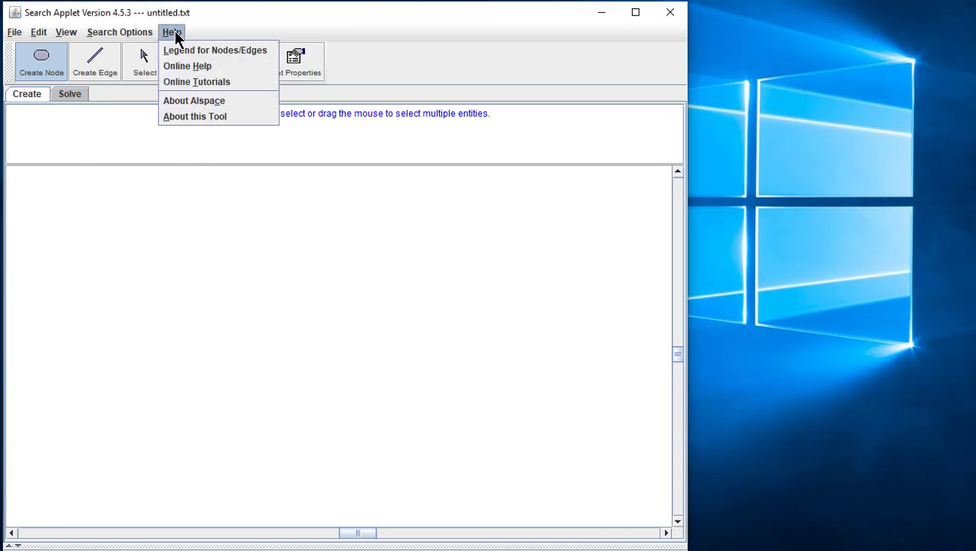
left_click(181, 50)
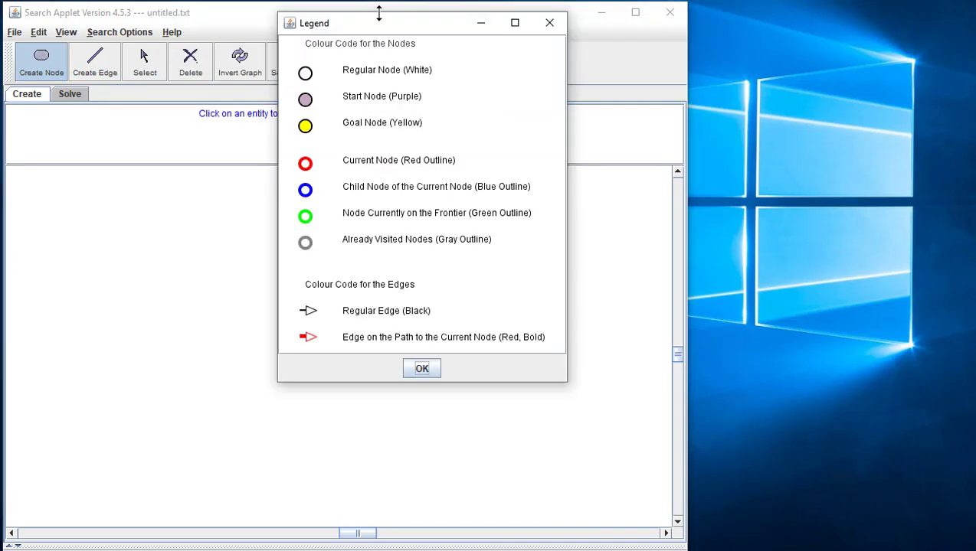
left_click_drag(390, 30, 799, 16)
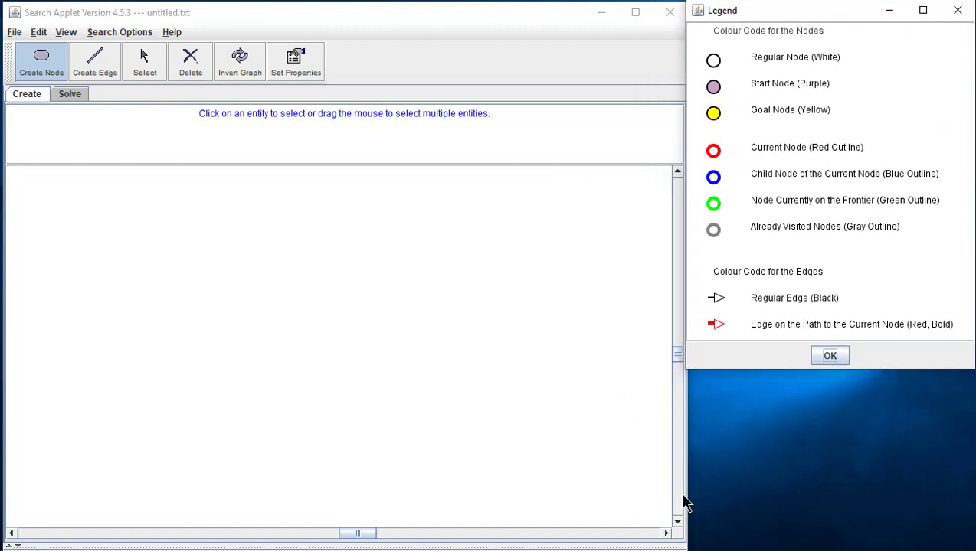
Step: Load the Vancouver Neighbourhood Graph sample problem and show its edge costs
left_click(16, 34)
left_click(23, 66)
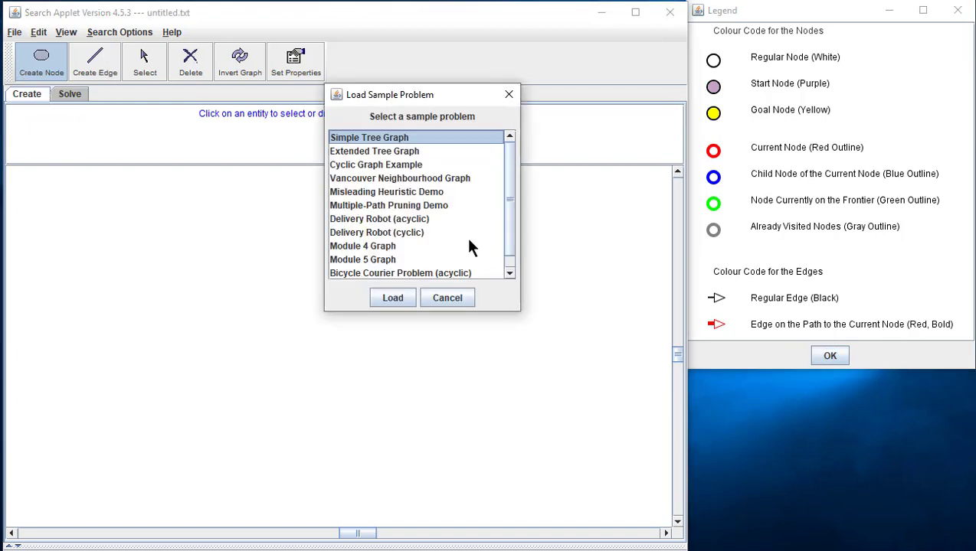
left_click(449, 178)
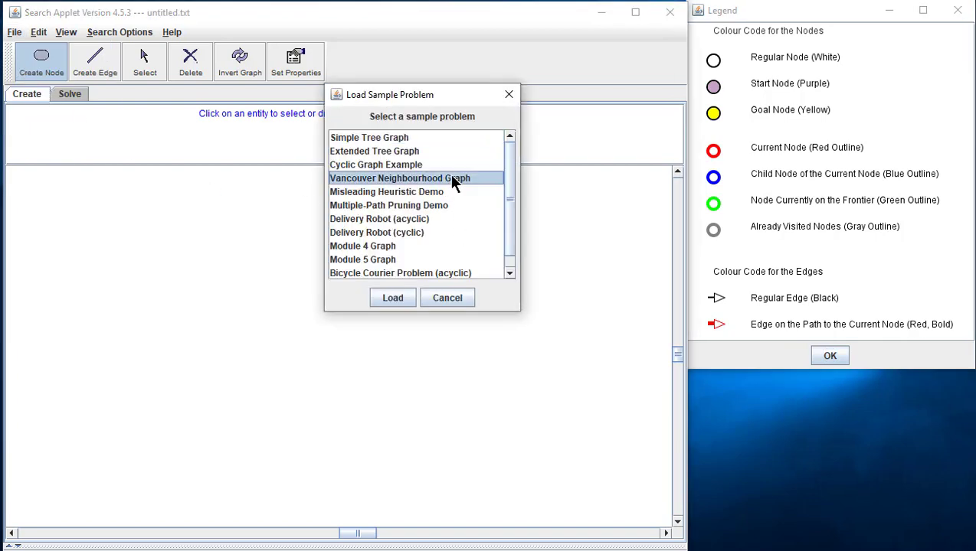
left_click(392, 298)
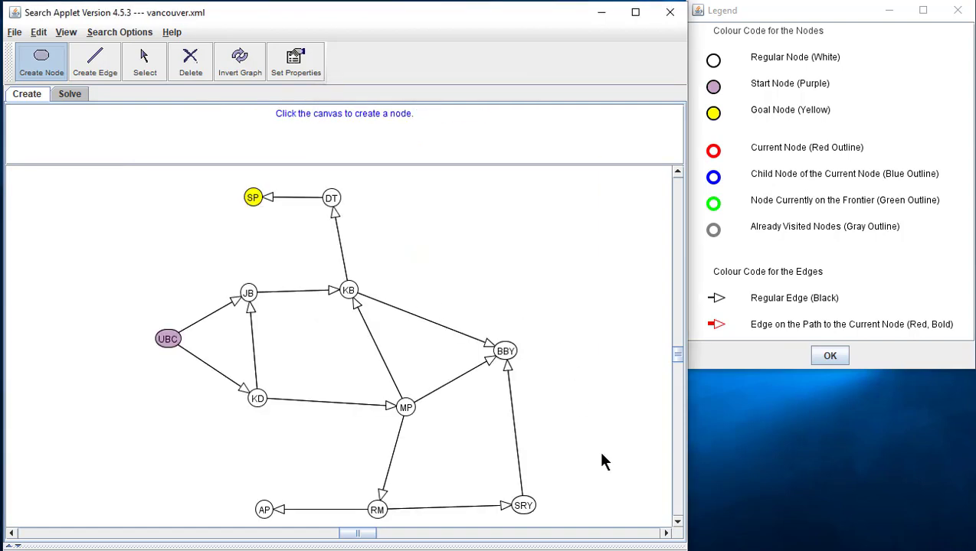
left_click(68, 34)
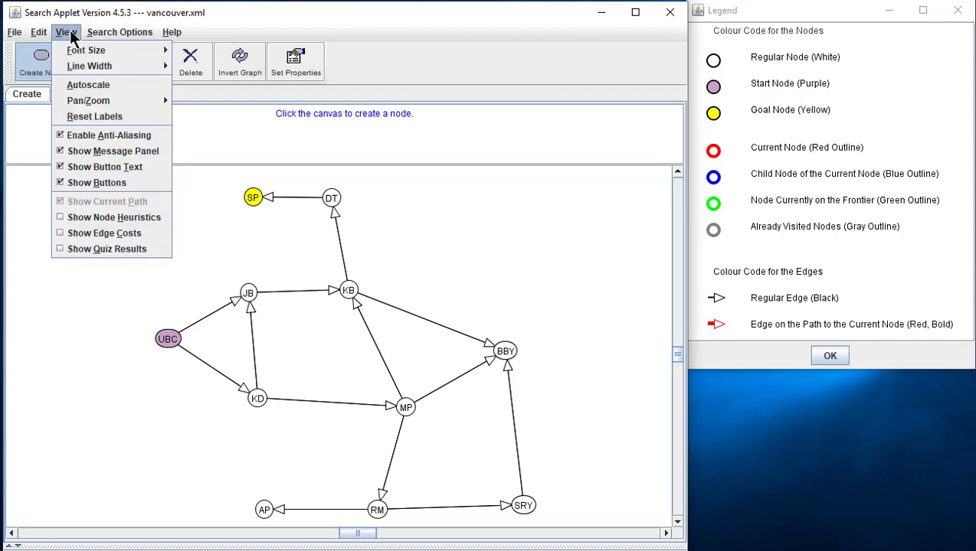
left_click(59, 234)
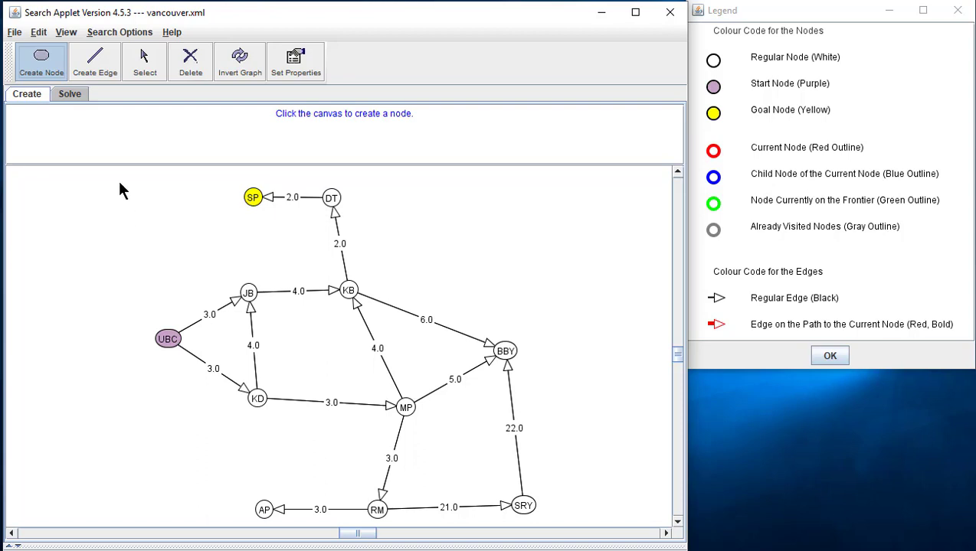
Step: Switch to solving mode and set the search algorithm to Lowest Cost First
left_click(67, 95)
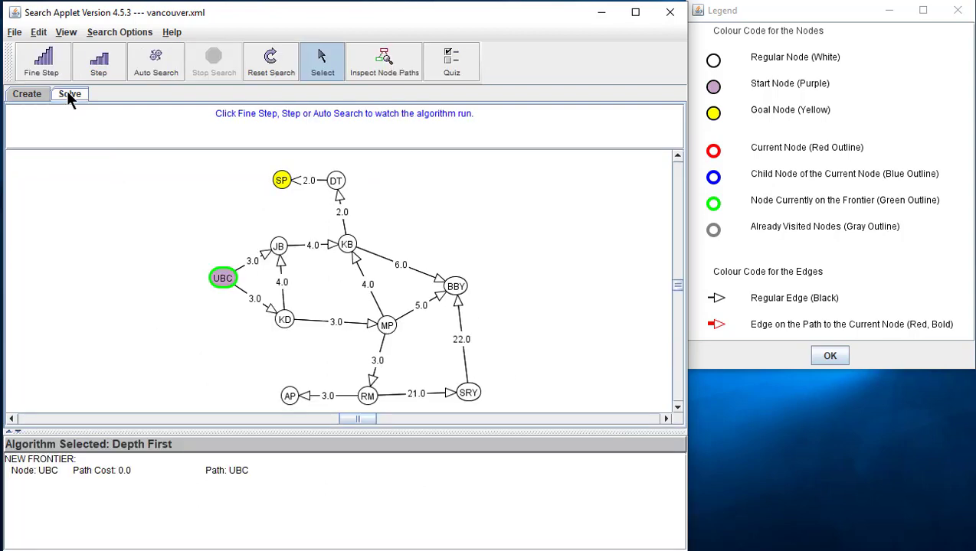
left_click(112, 35)
mouse_move(112, 52)
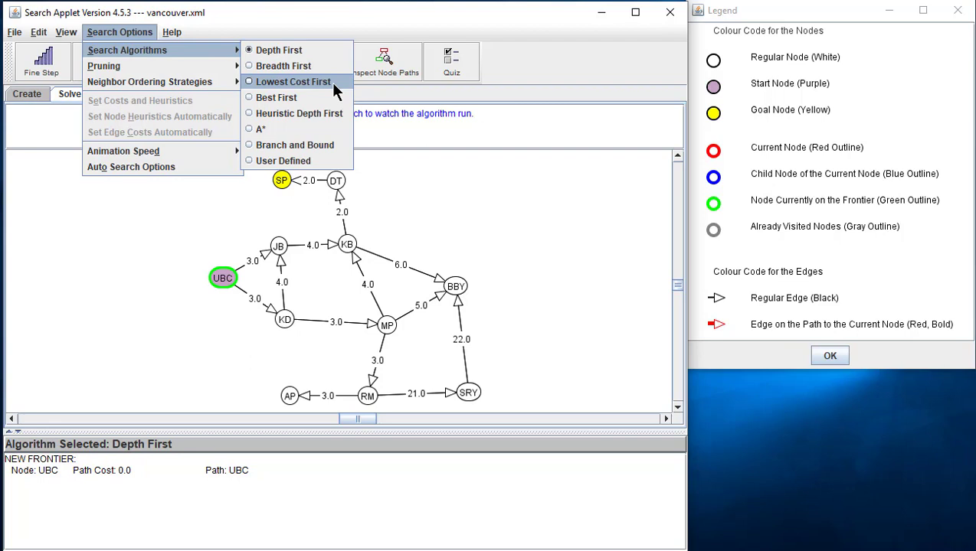
left_click(333, 83)
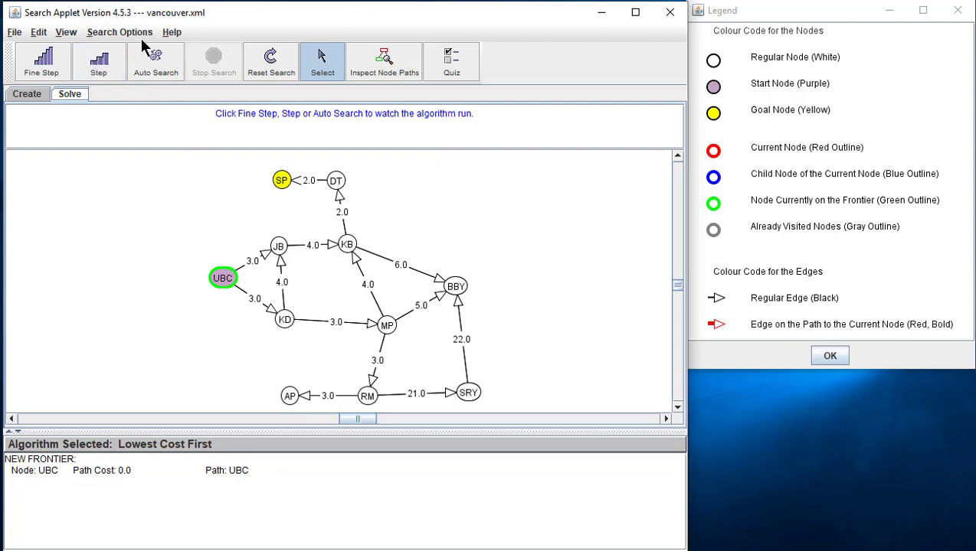
Step: Set the font size to Large (20 pt)
left_click(67, 34)
mouse_move(74, 50)
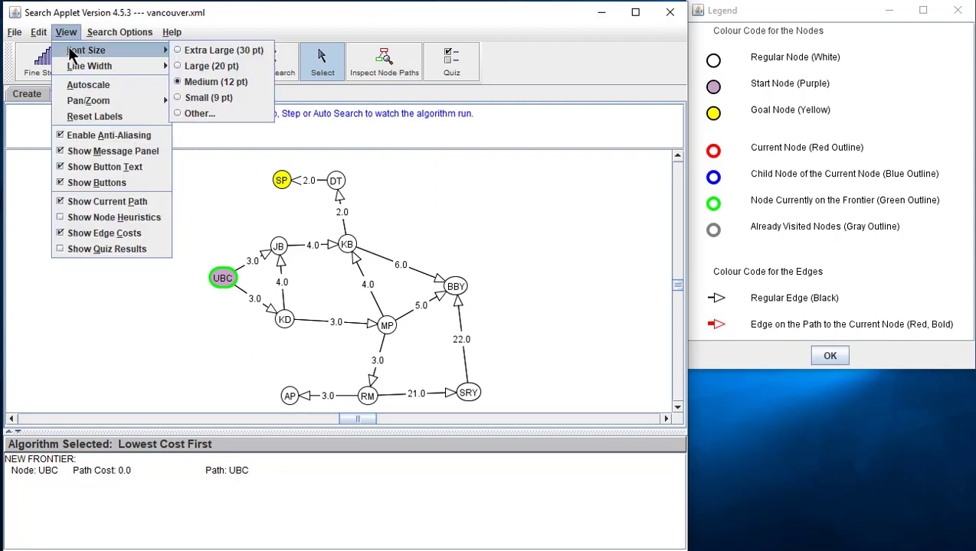
left_click(213, 68)
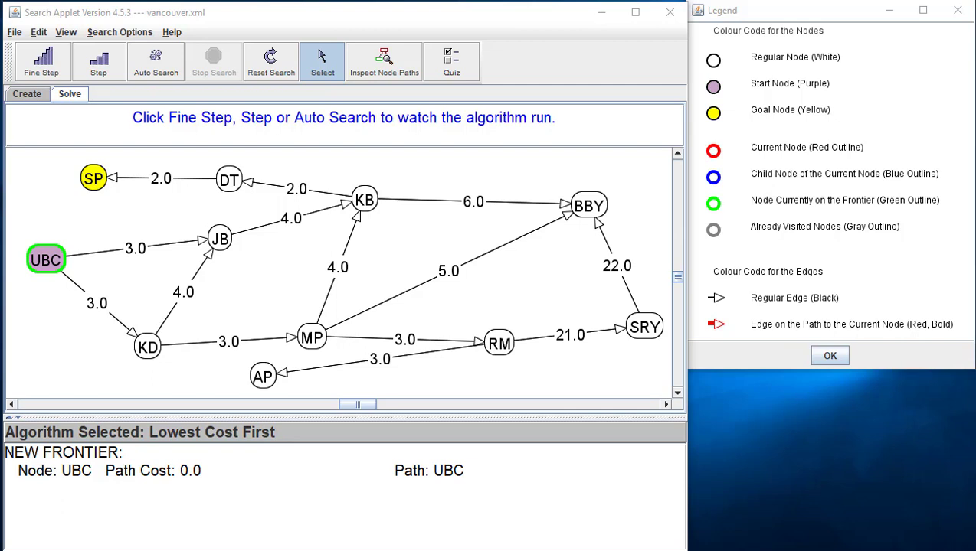
Step: In create mode, move nodes UBC, JB, KD, MP, RM and AP upward to make the graph's layout more compact
left_click(36, 91)
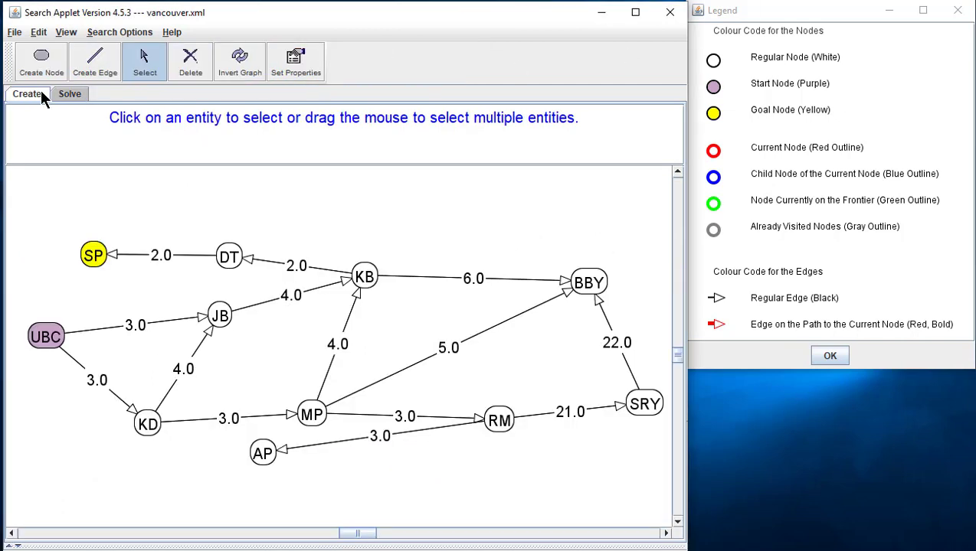
left_click(146, 65)
left_click_drag(56, 337, 57, 294)
left_click_drag(219, 317, 208, 307)
left_click_drag(317, 418, 316, 361)
left_click_drag(511, 421, 527, 384)
left_click_drag(261, 455, 329, 415)
left_click_drag(155, 427, 132, 366)
left_click_drag(329, 415, 256, 396)
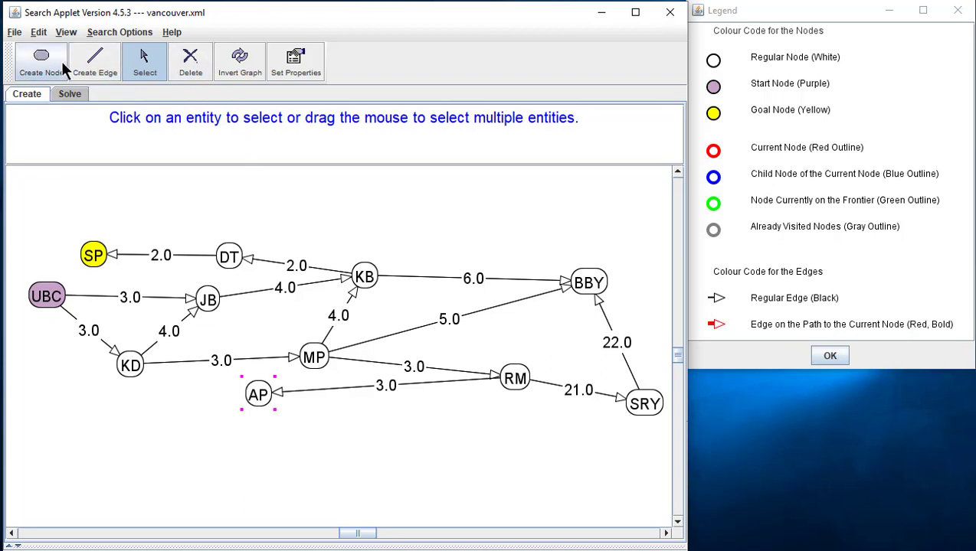
Step: Return to solving mode and enlarge the frontier listing area while keeping the whole graph in view
left_click(68, 97)
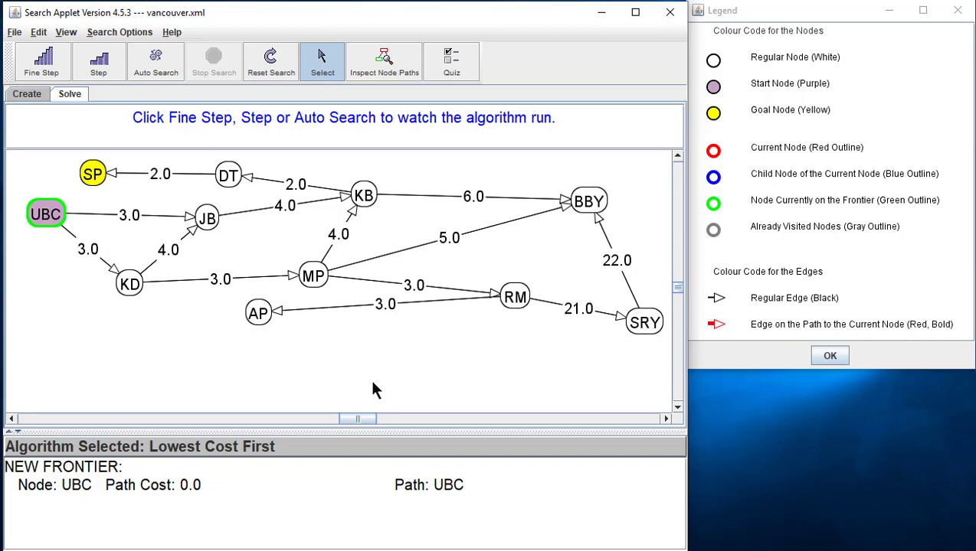
left_click_drag(382, 430, 385, 359)
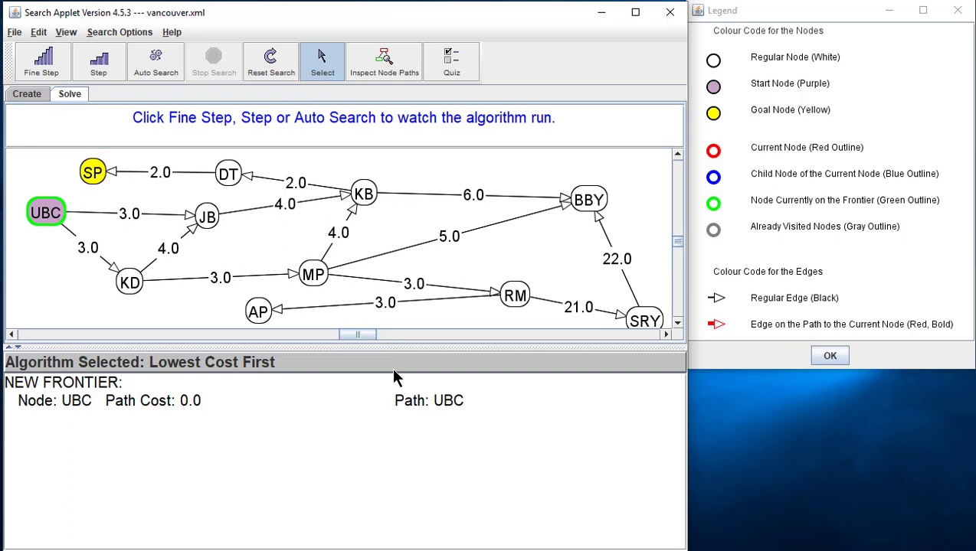
left_click_drag(386, 349, 385, 371)
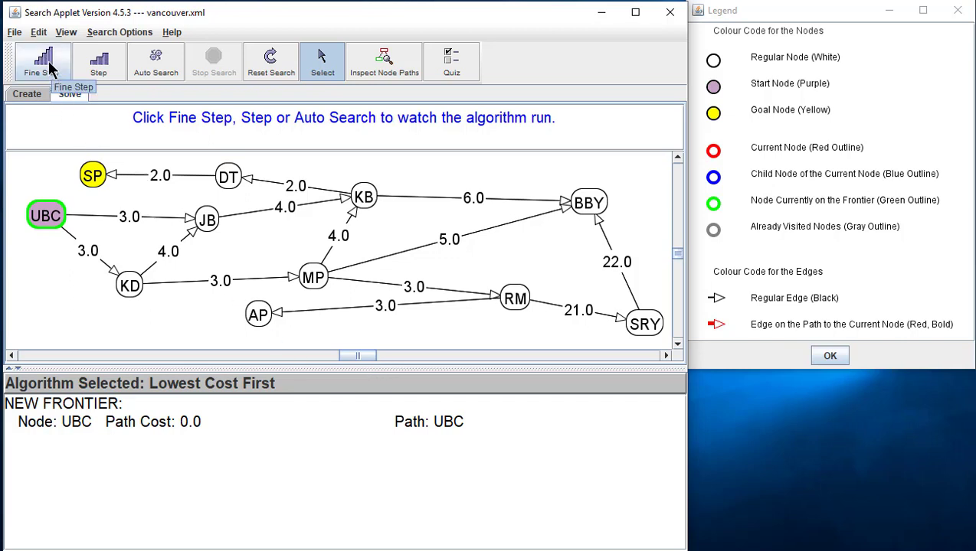
left_click(91, 180)
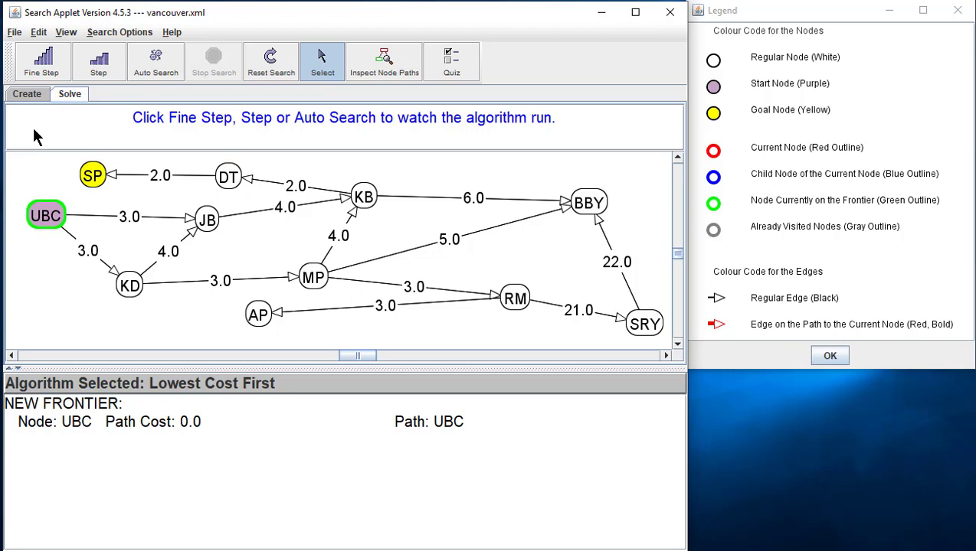
Step: Fine-step the search through the expansion of path UBC and of path UBC --> KD, adding their neighbours to the frontier
left_click(45, 65)
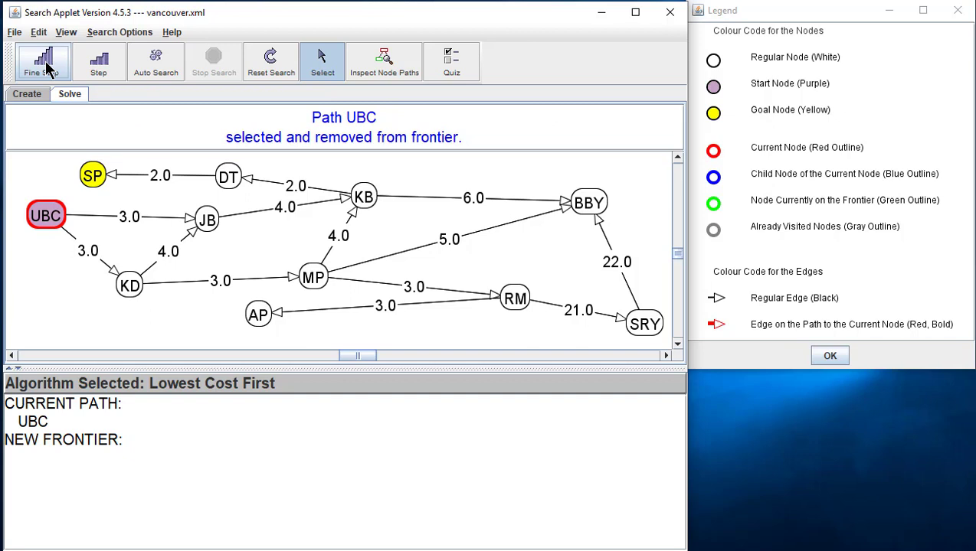
left_click(48, 69)
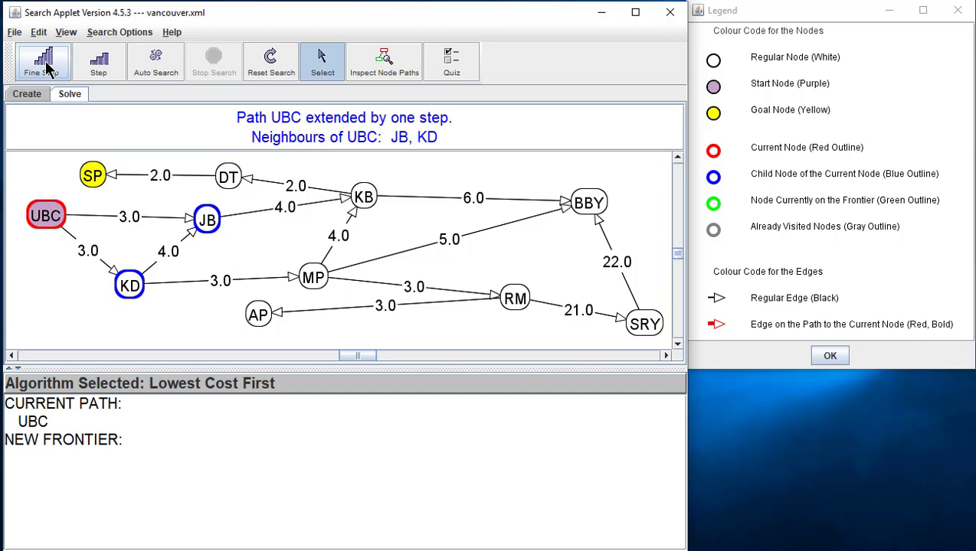
left_click(47, 69)
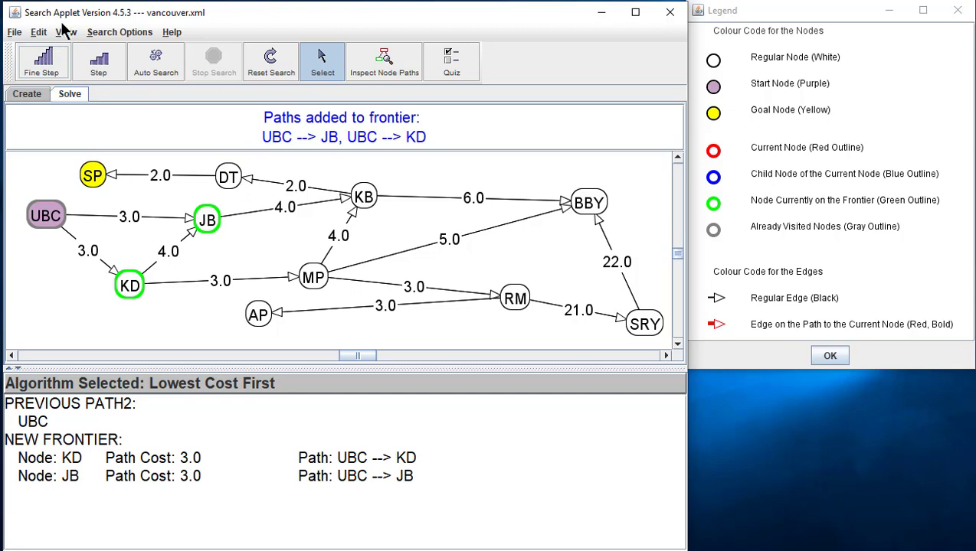
left_click(44, 67)
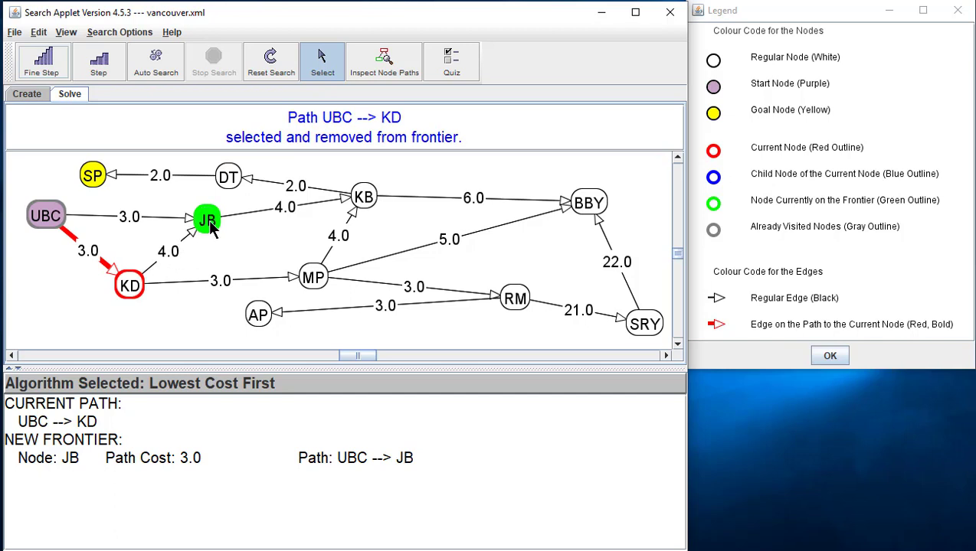
left_click(32, 62)
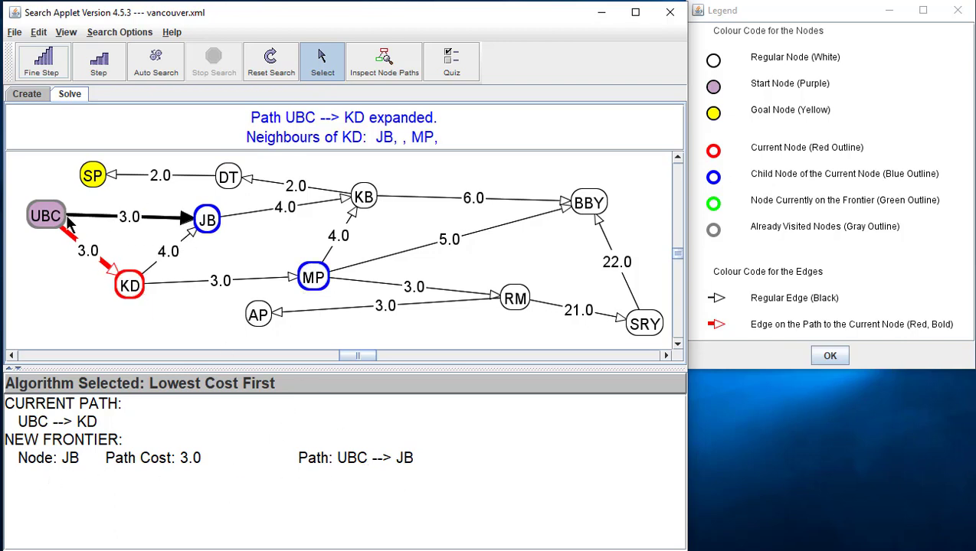
left_click(62, 65)
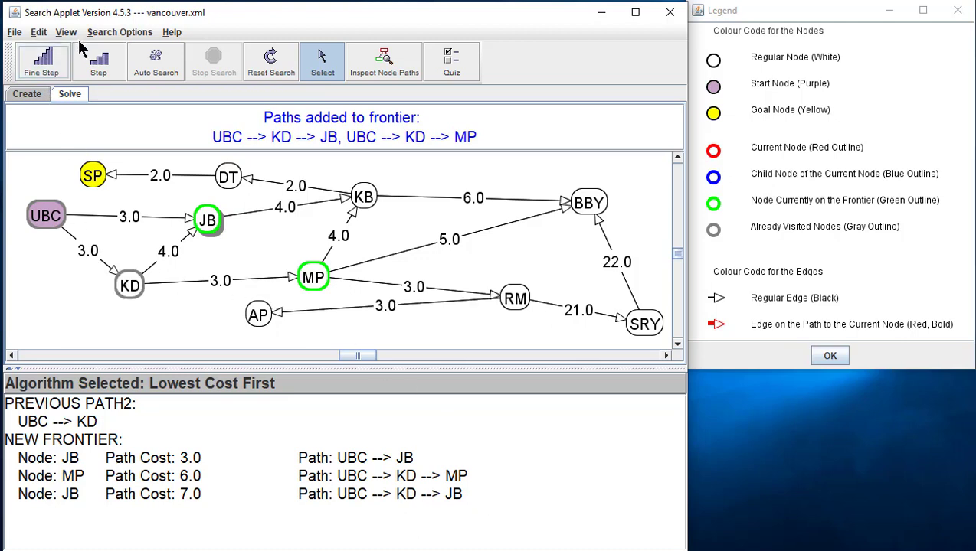
Step: Fine-step the search through the expansion of paths UBC --> JB and UBC --> KD --> MP, adding their neighbours to the frontier
left_click(44, 63)
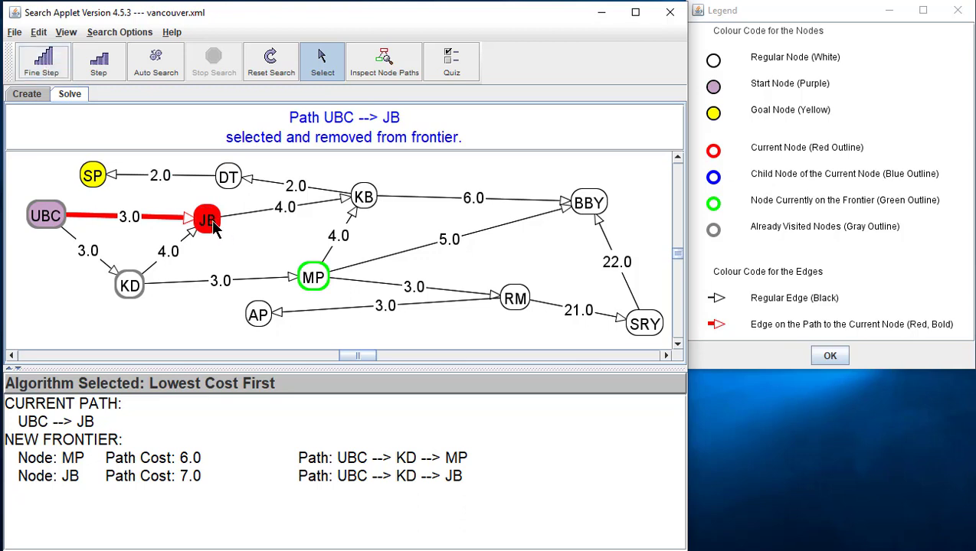
left_click(46, 66)
left_click(46, 66)
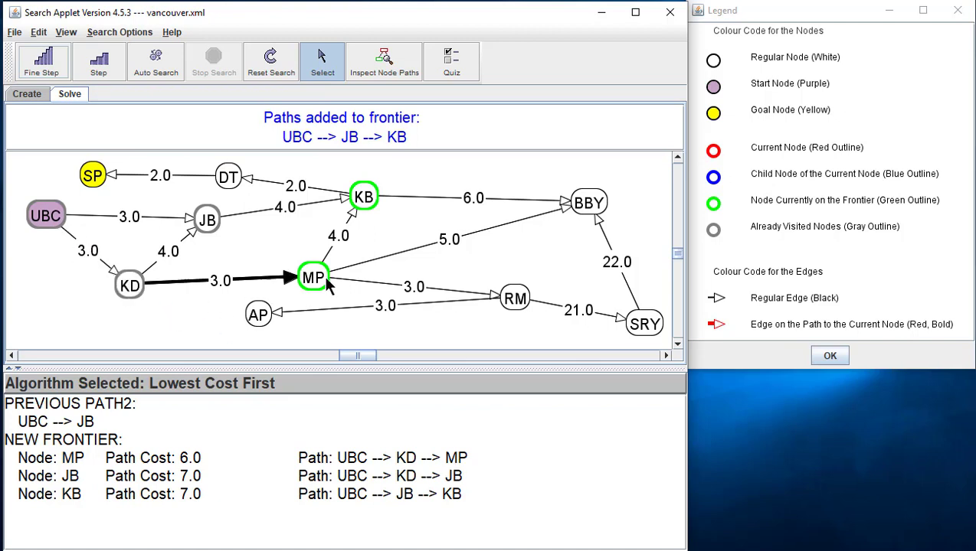
left_click(49, 68)
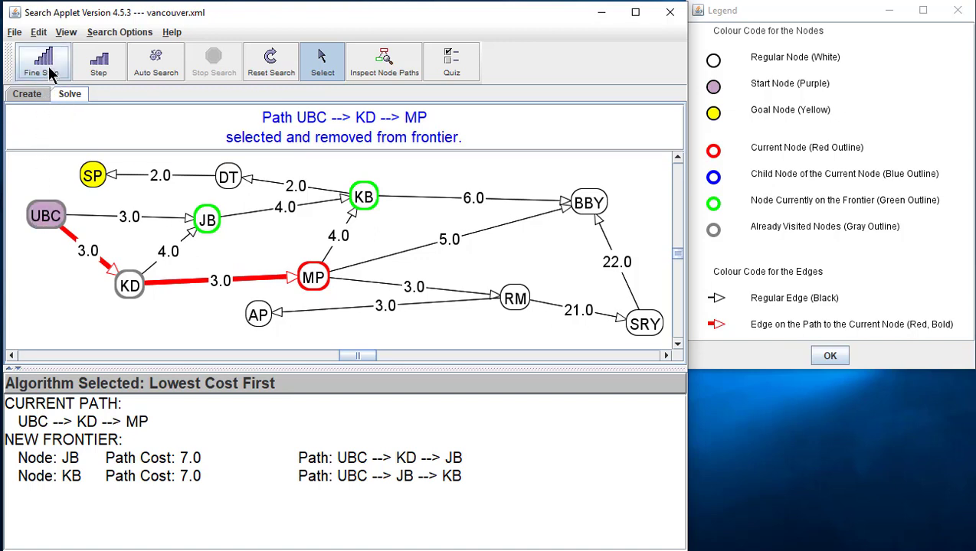
left_click(51, 73)
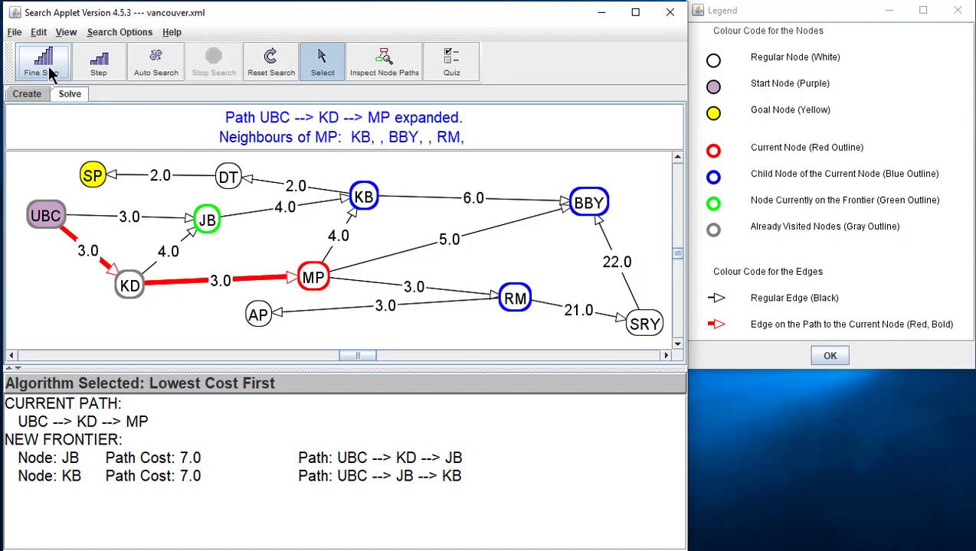
left_click(51, 73)
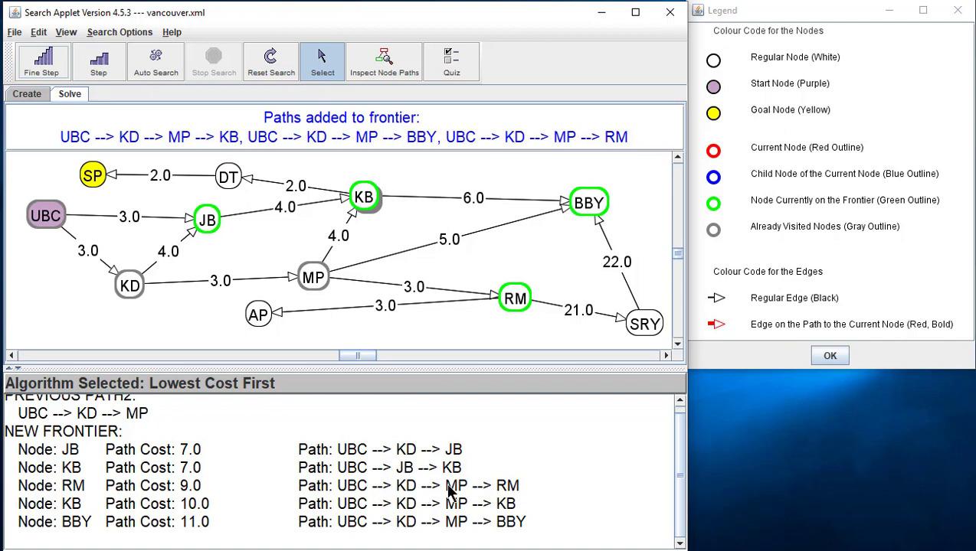
Step: Fine-step the search through the expansion of path UBC --> KD --> JB, adding its extension to KB to the frontier
left_click(51, 217)
left_click(61, 77)
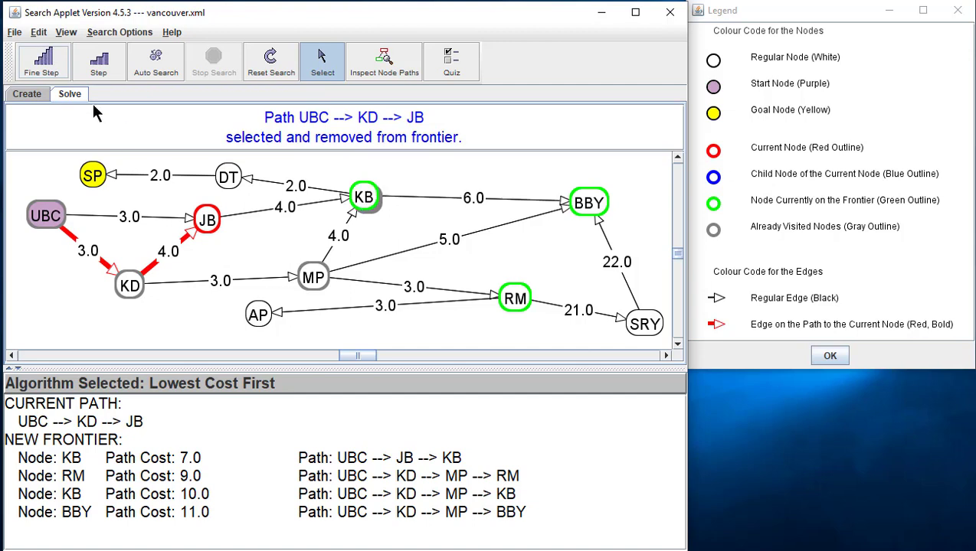
left_click(44, 75)
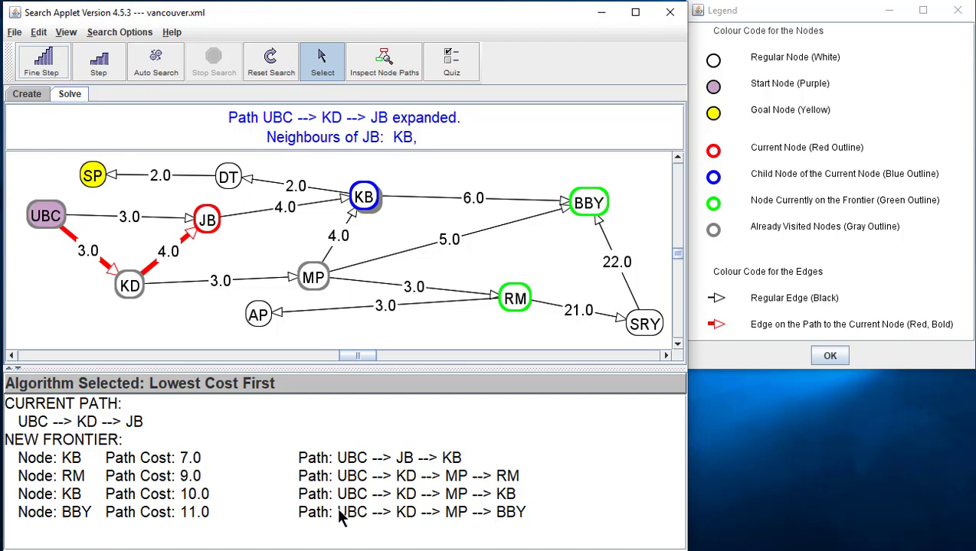
left_click(44, 67)
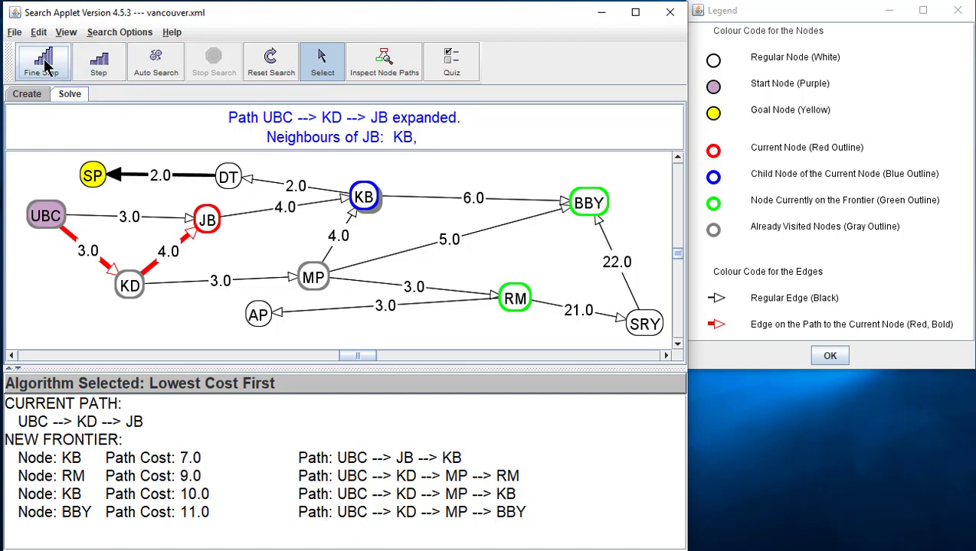
left_click(44, 67)
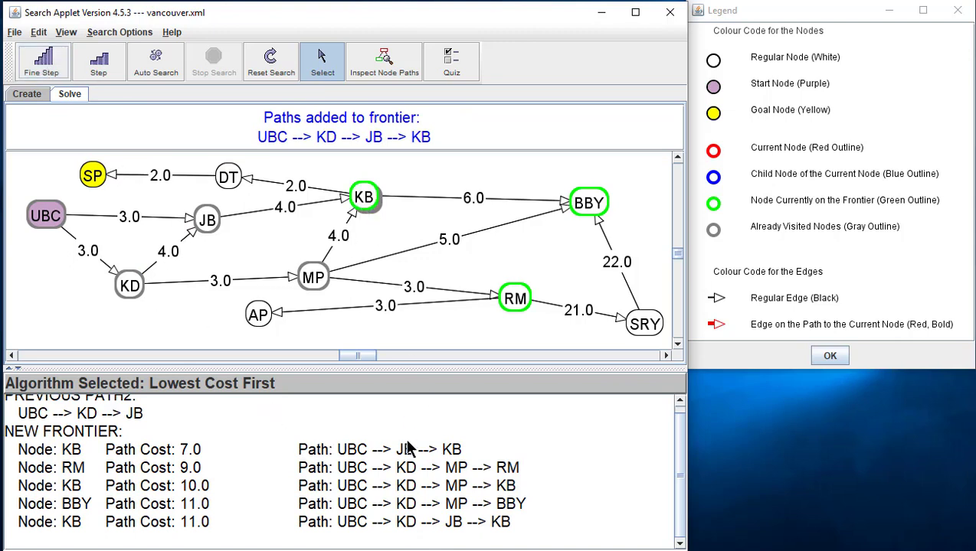
Step: Fine-step the search through the expansion of path UBC --> JB --> KB, adding its extensions to DT and BBY to the frontier
left_click(44, 68)
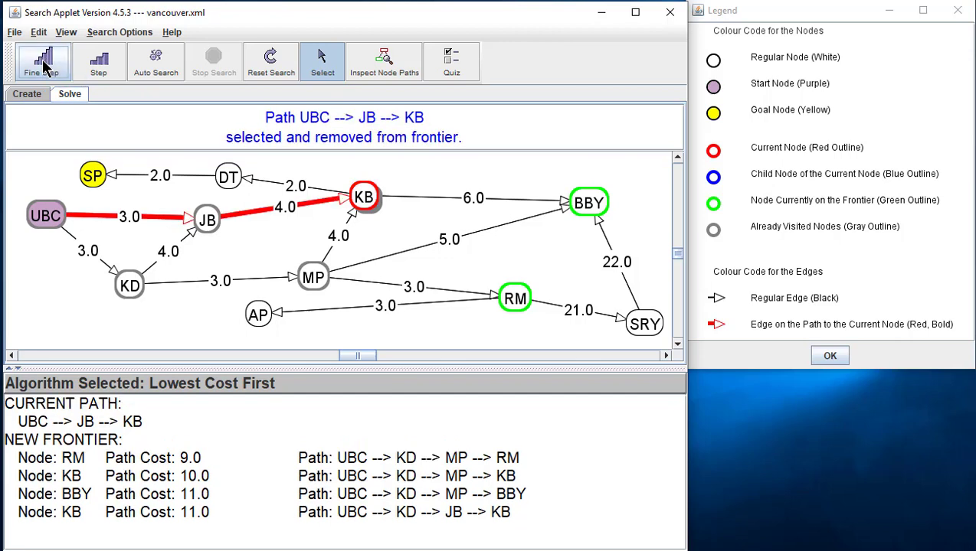
left_click(45, 68)
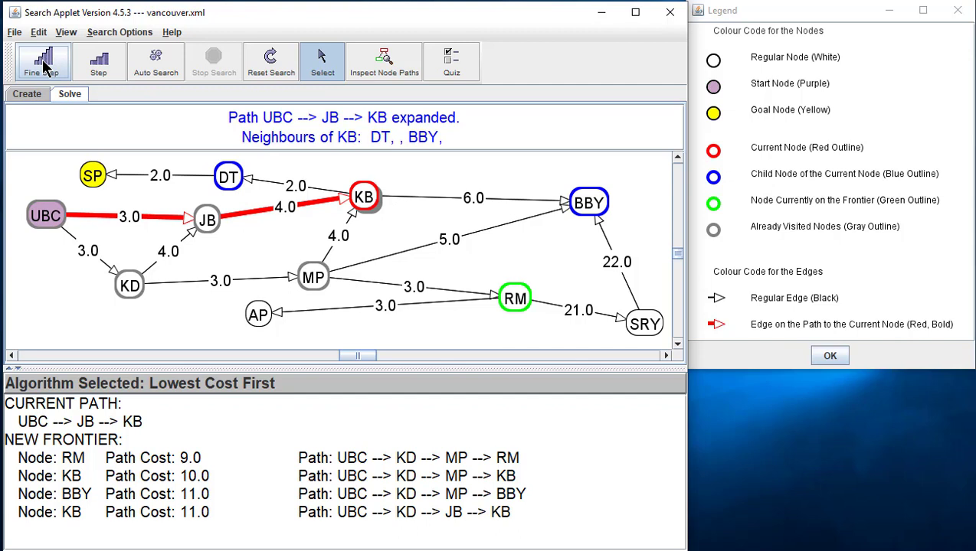
left_click(47, 68)
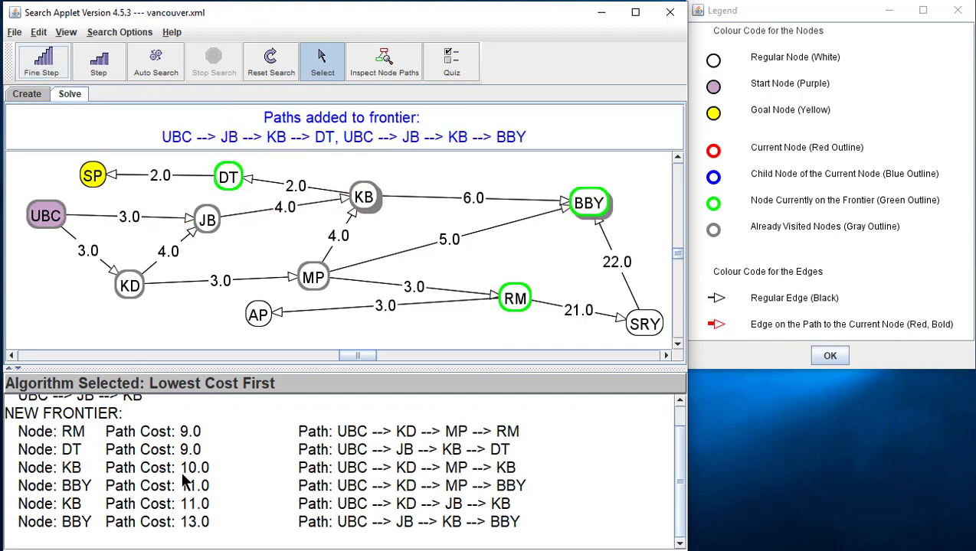
scroll(334, 510, "up", 1)
scroll(334, 511, "down", 1)
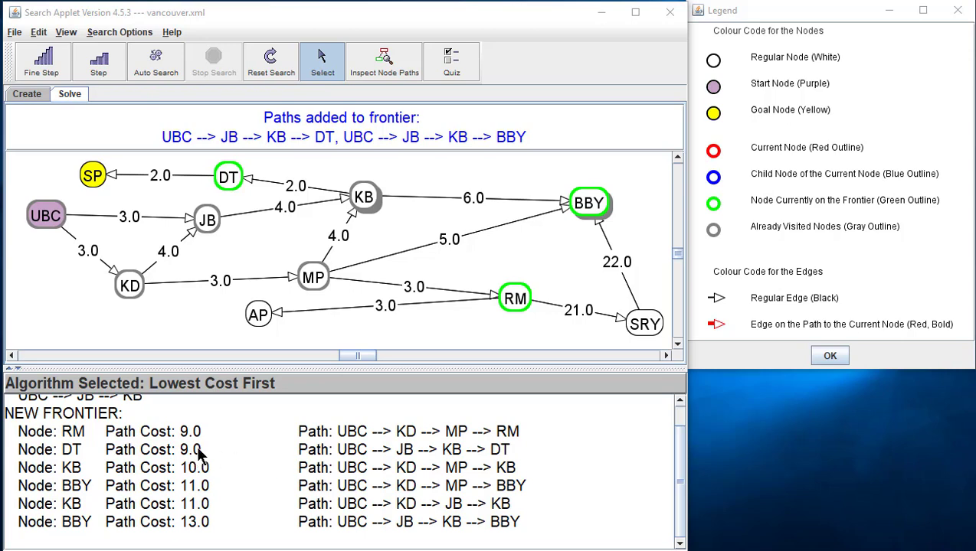
Step: Fine-step the search through the expansion of paths UBC --> KD --> MP --> RM and UBC --> JB --> KB --> DT, adding their neighbours to the frontier
left_click(36, 68)
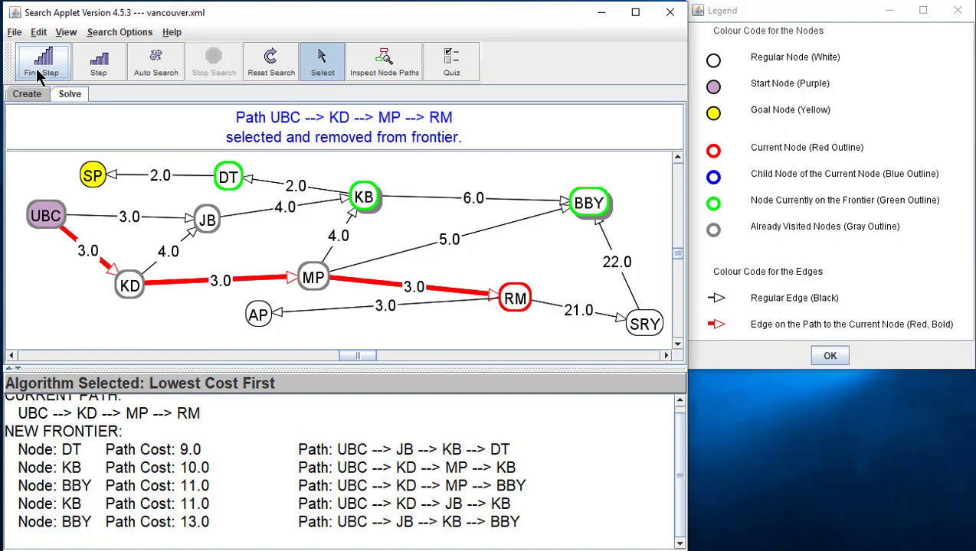
left_click(36, 68)
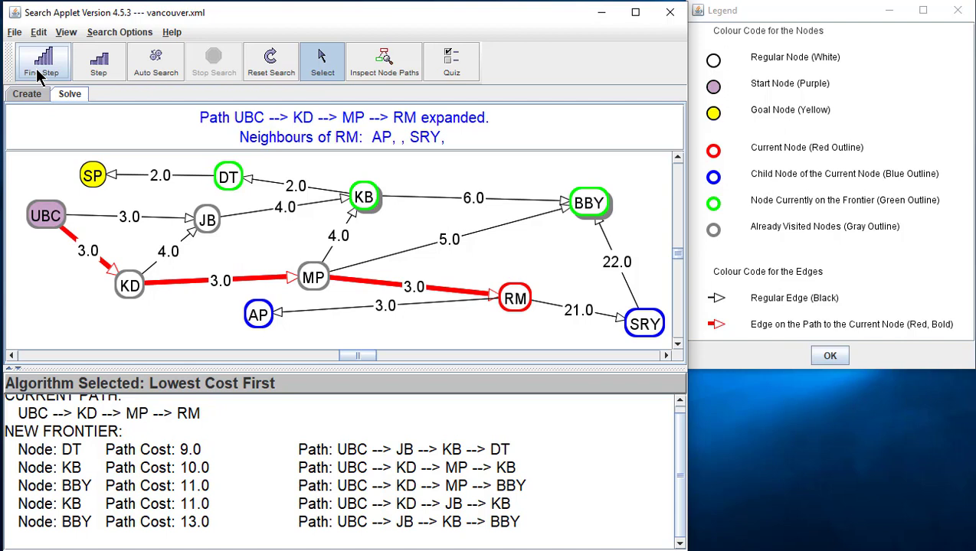
left_click(36, 68)
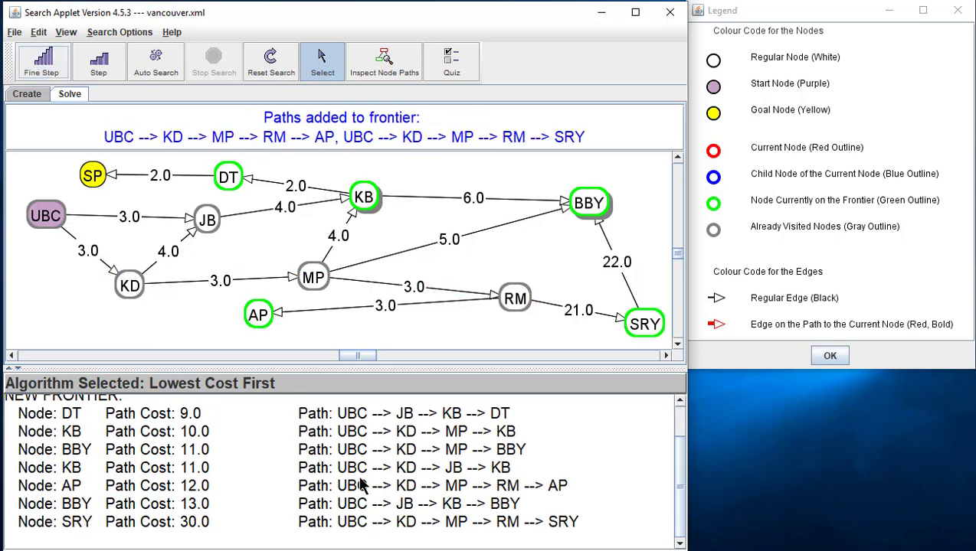
left_click(46, 70)
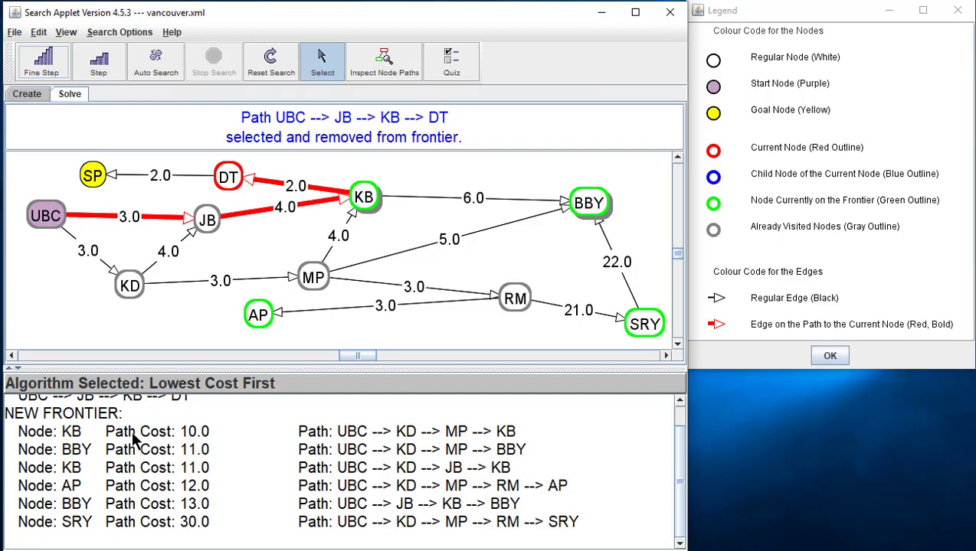
left_click(48, 69)
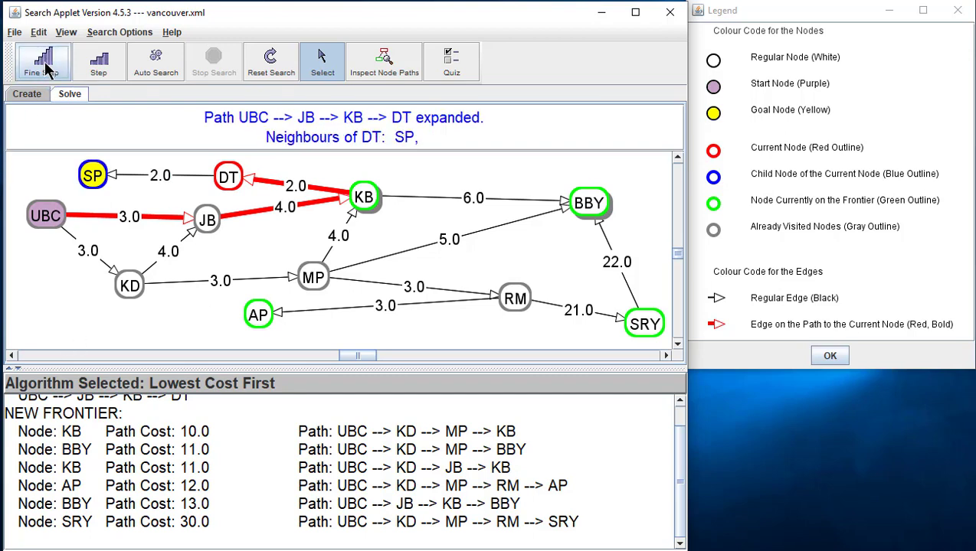
left_click(49, 69)
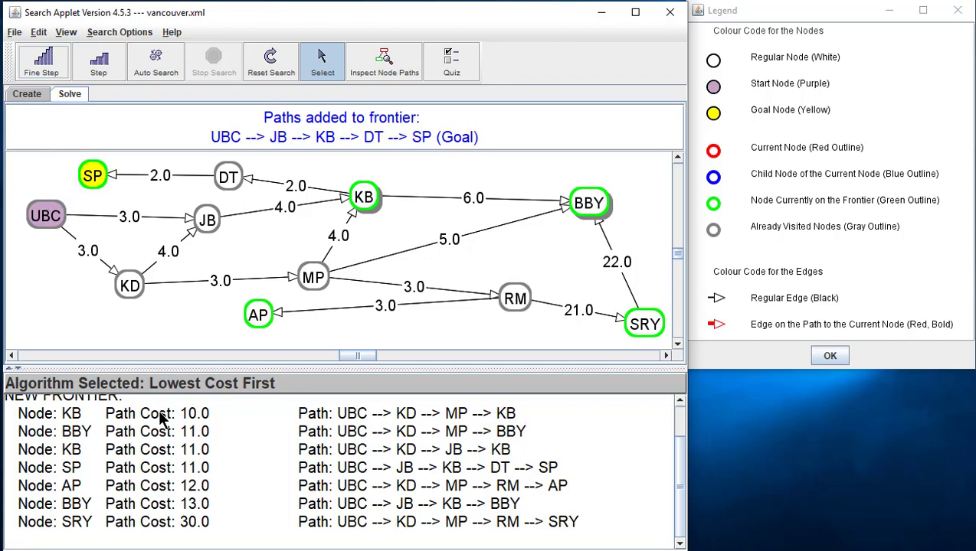
Step: Fine-step the search through the expansion of paths UBC --> KD --> MP --> KB and UBC --> KD --> MP --> BBY
left_click(41, 70)
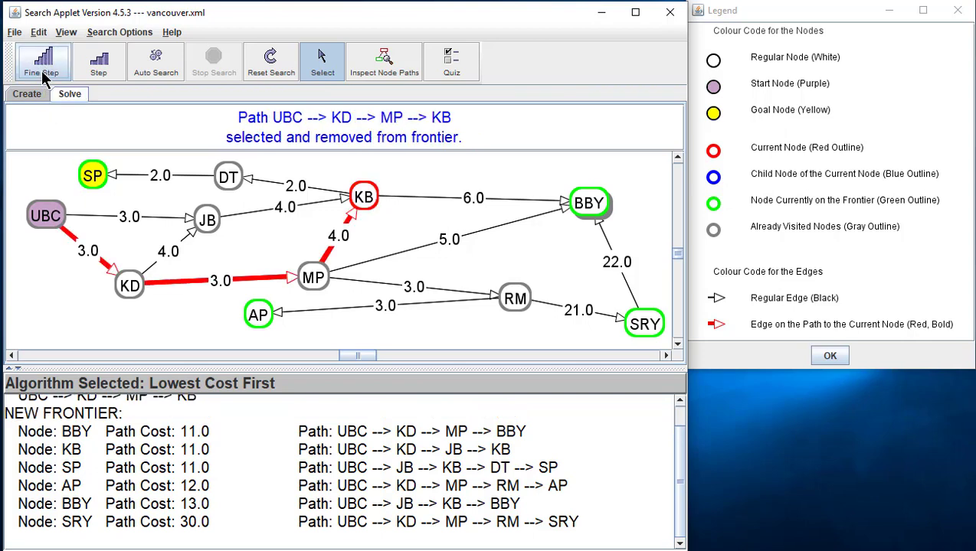
left_click(41, 70)
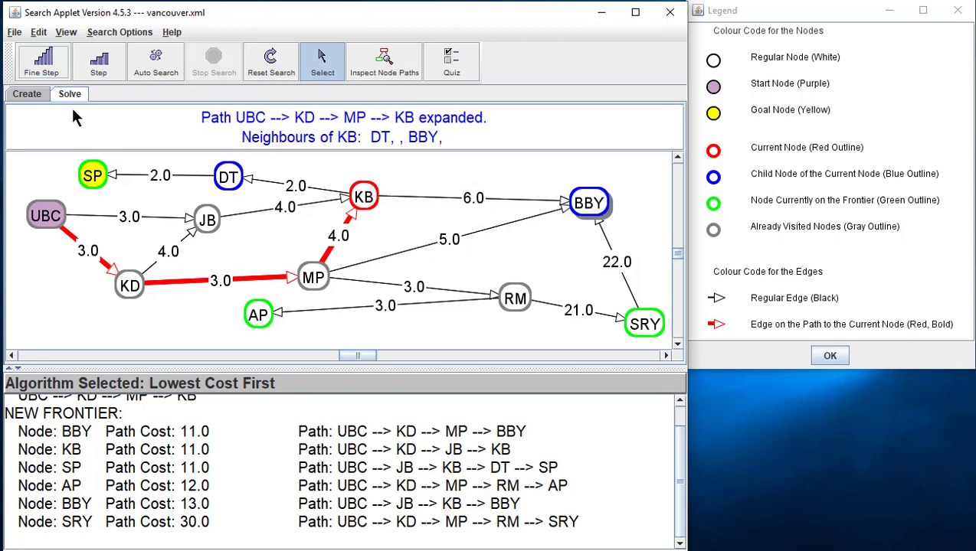
left_click(47, 68)
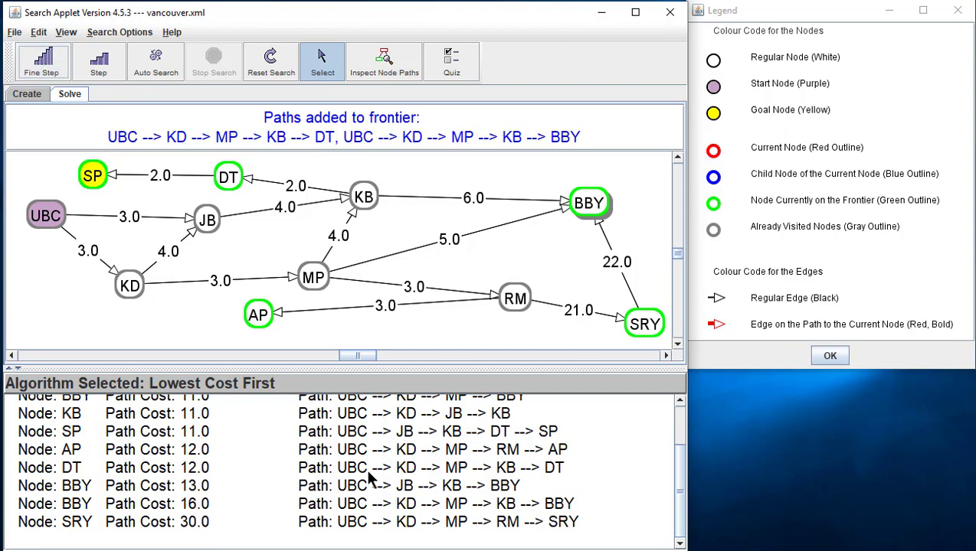
scroll(245, 465, "up", 3)
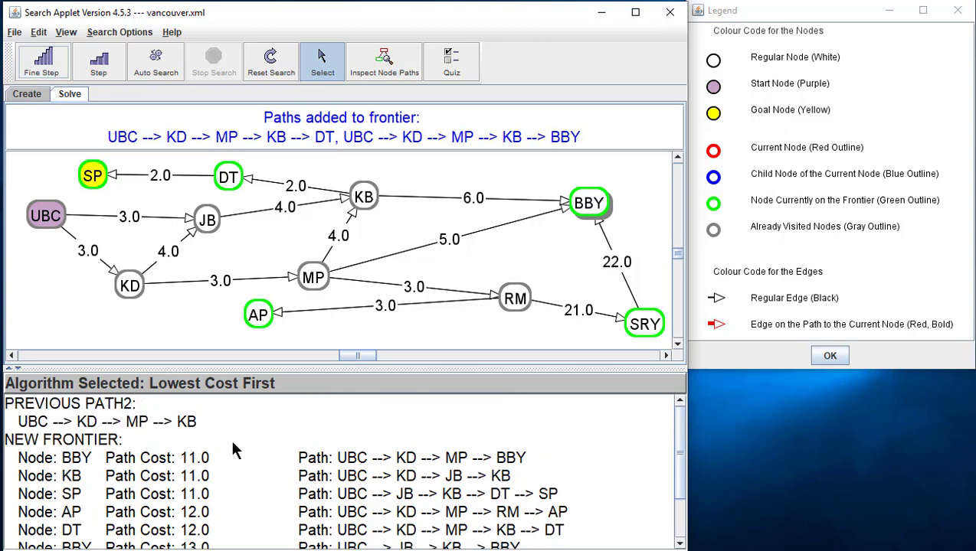
left_click(42, 69)
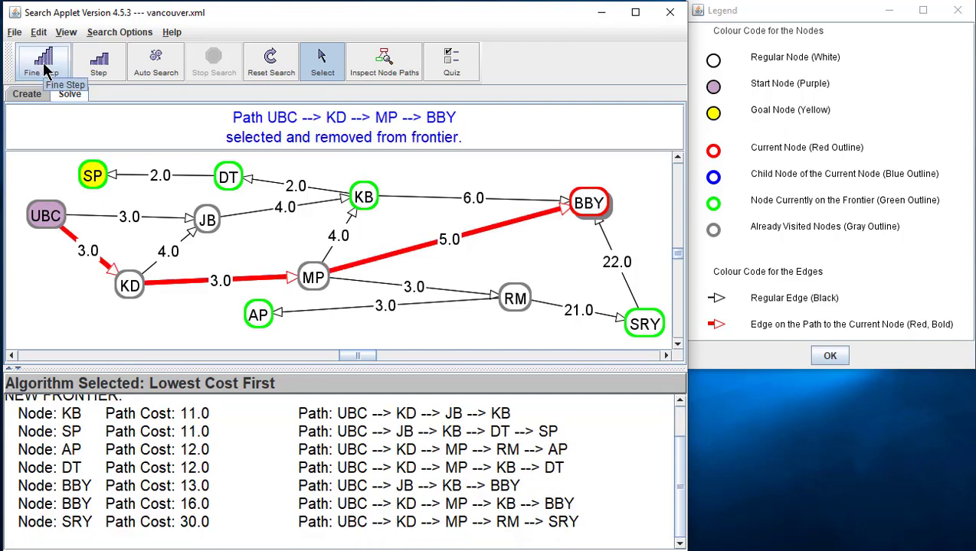
left_click(44, 68)
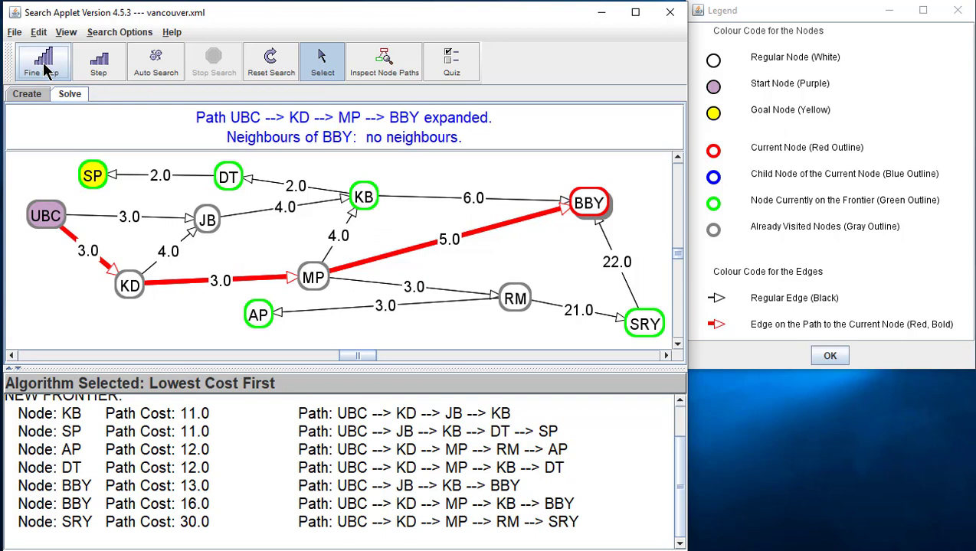
left_click(43, 68)
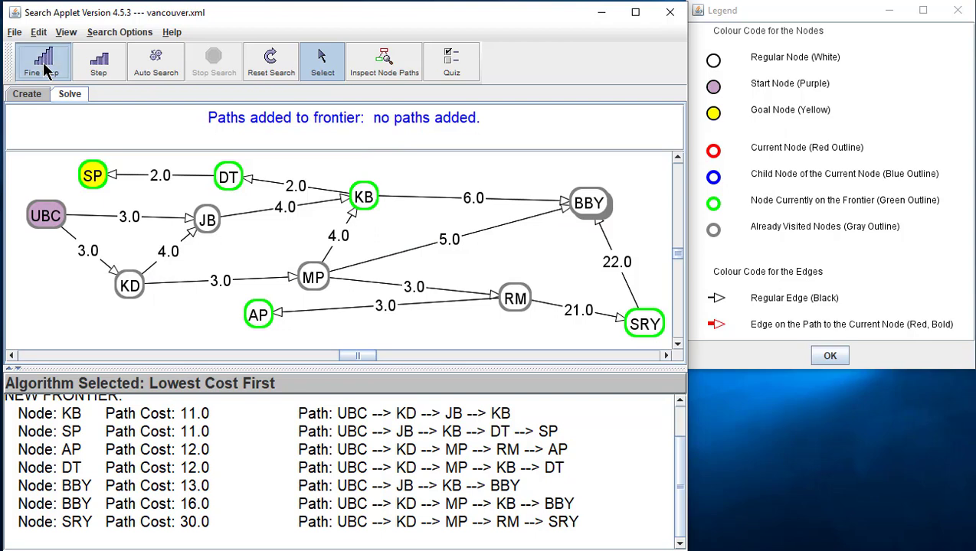
Step: Fine-step through the expansion of path UBC --> KD --> JB --> KB and advance to the goal path UBC --> JB --> KB --> DT --> SP
left_click(44, 68)
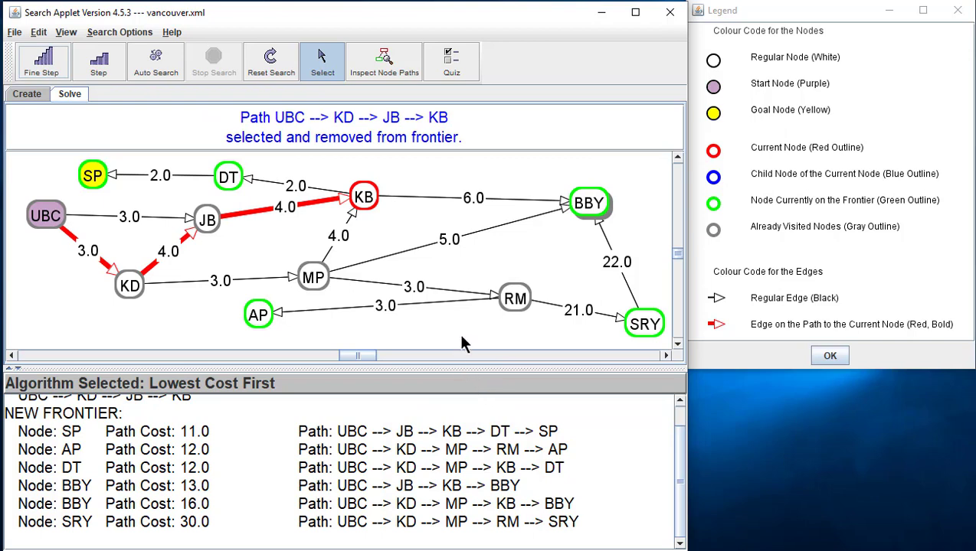
left_click(366, 199)
left_click(30, 74)
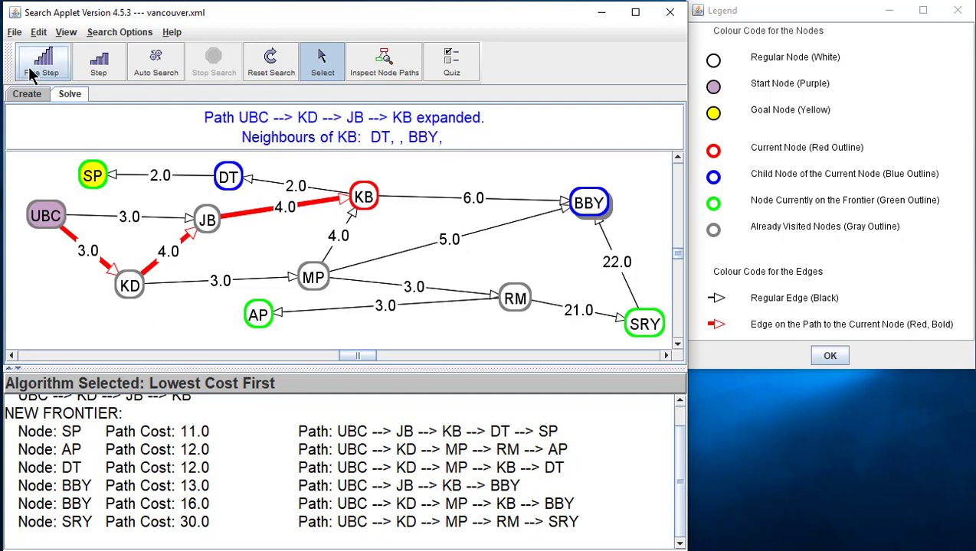
left_click(31, 74)
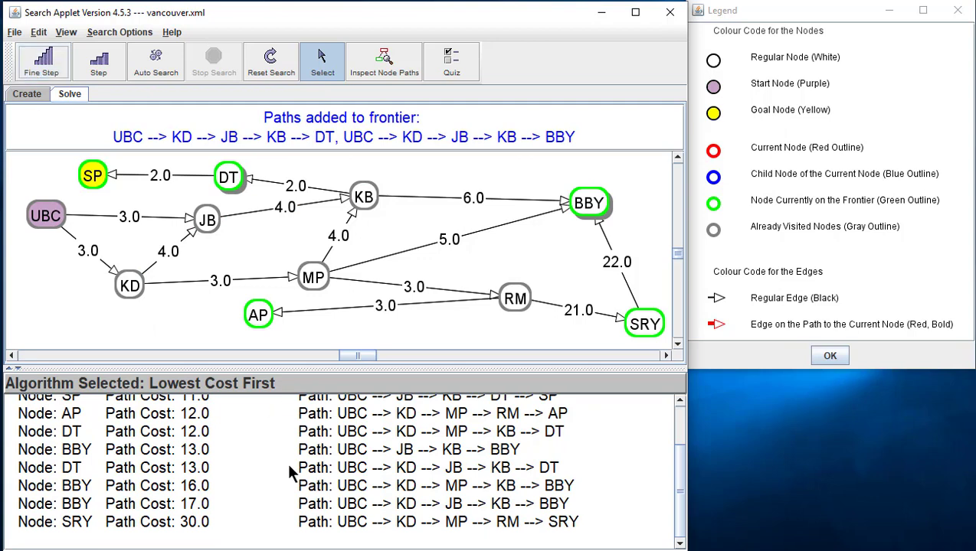
scroll(285, 459, "up", 1)
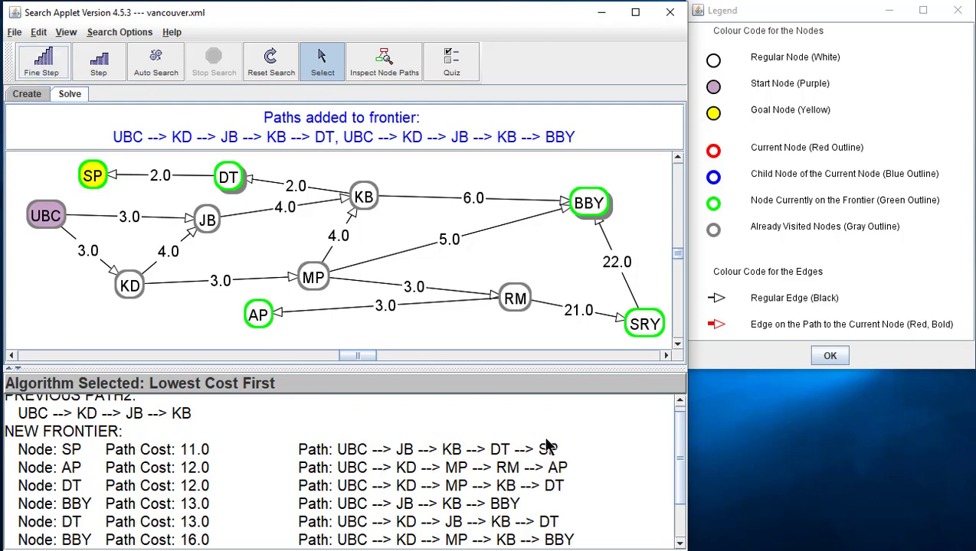
left_click(43, 69)
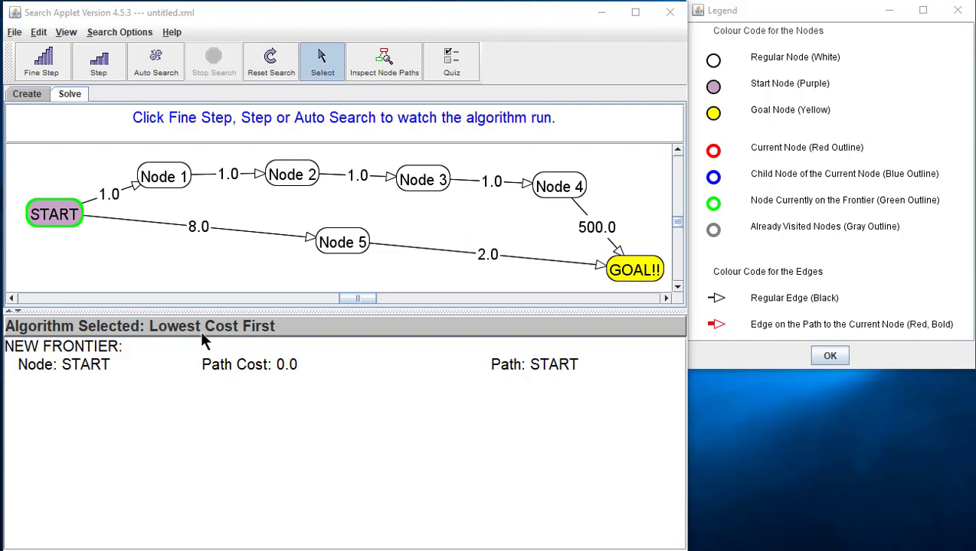
Step: On the START-to-GOAL!! graph, fine-step the search through the expansion of paths START and START --> Node 1, adding their neighbours to the frontier
left_click(53, 62)
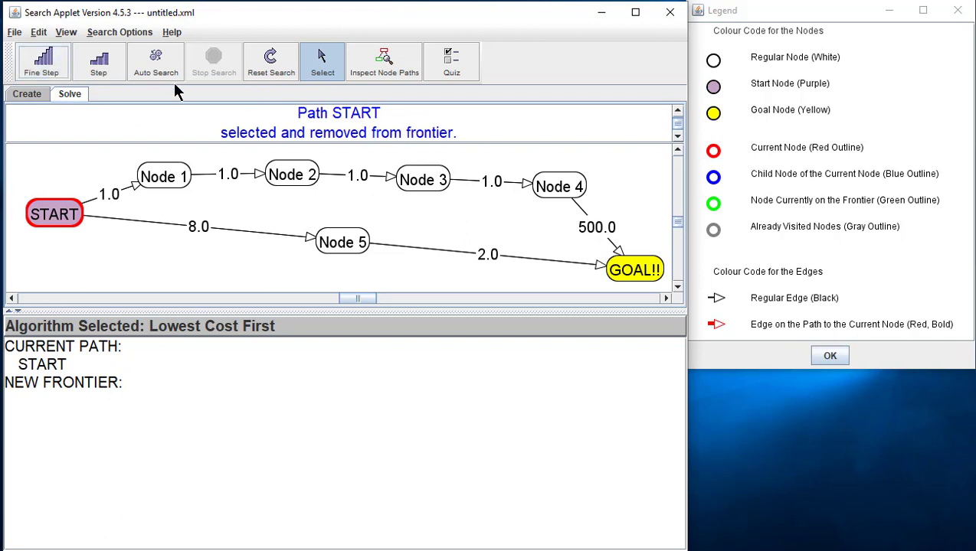
left_click(48, 66)
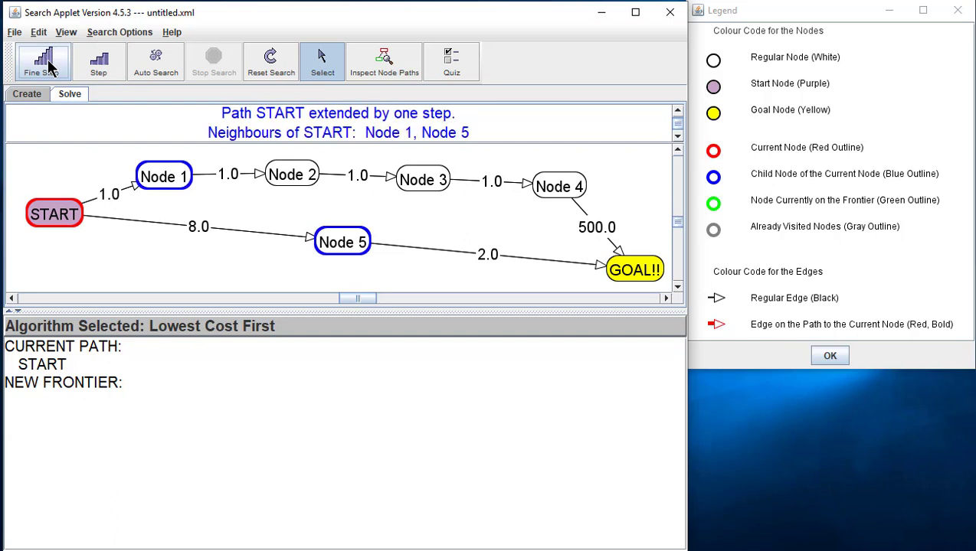
left_click(49, 68)
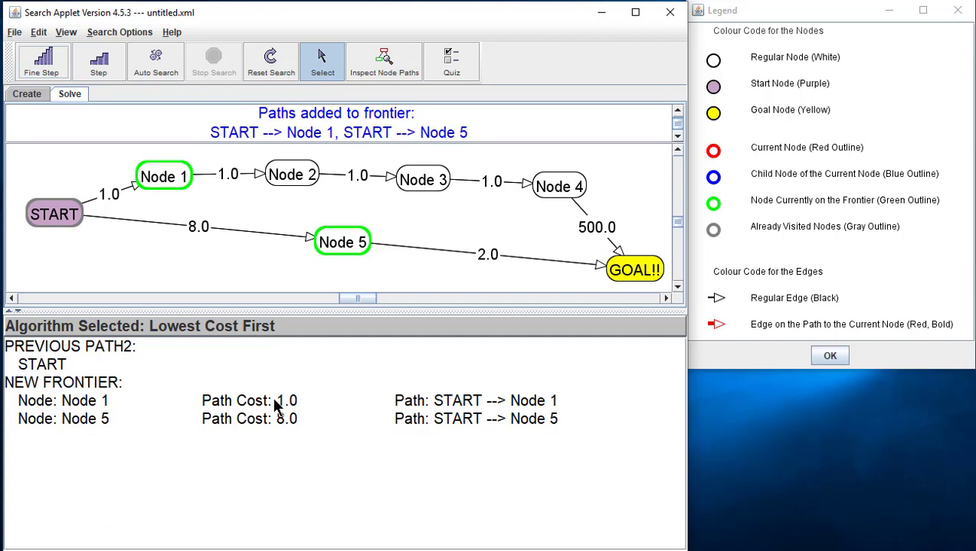
left_click(52, 65)
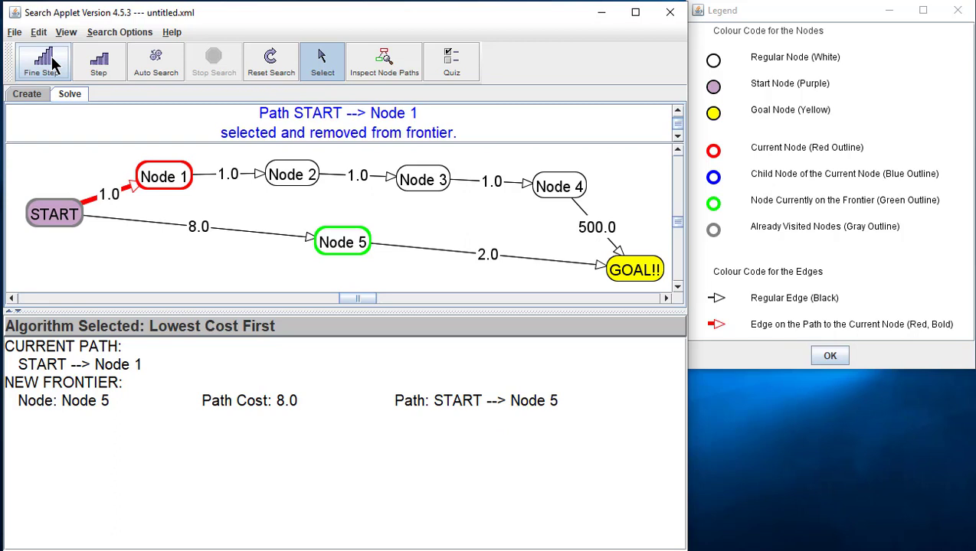
left_click(52, 65)
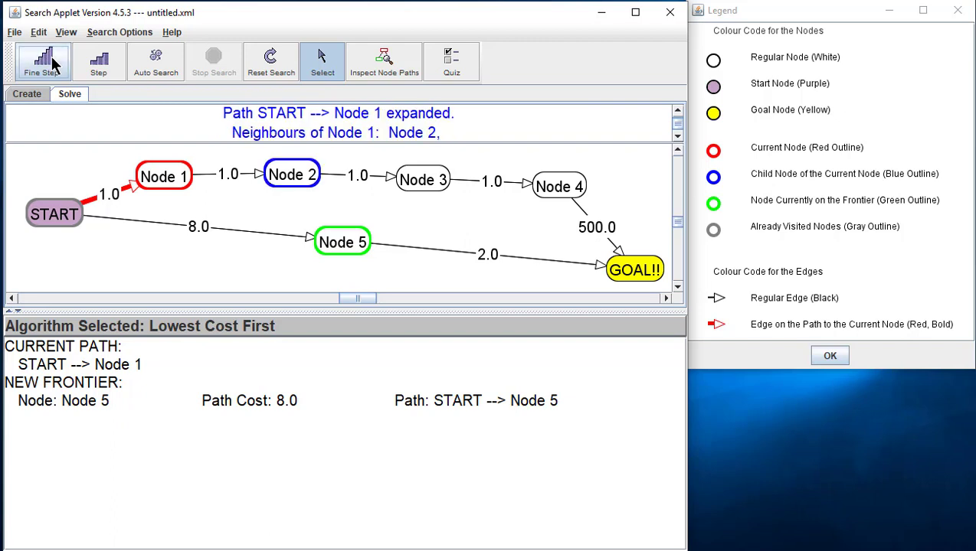
left_click(52, 65)
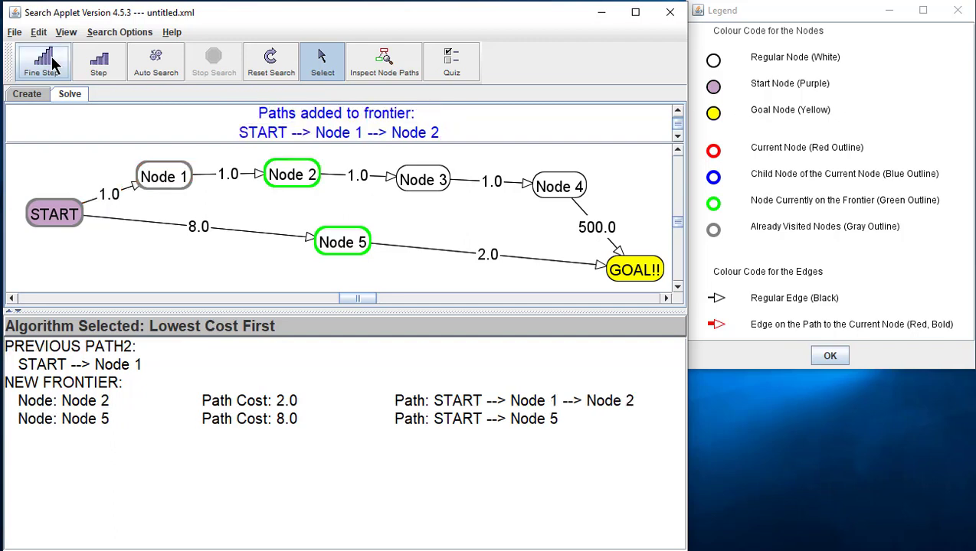
Step: Fine-step the search through the expansion of path START --> Node 1 --> Node 2, adding its extension to Node 3 to the frontier
left_click(52, 65)
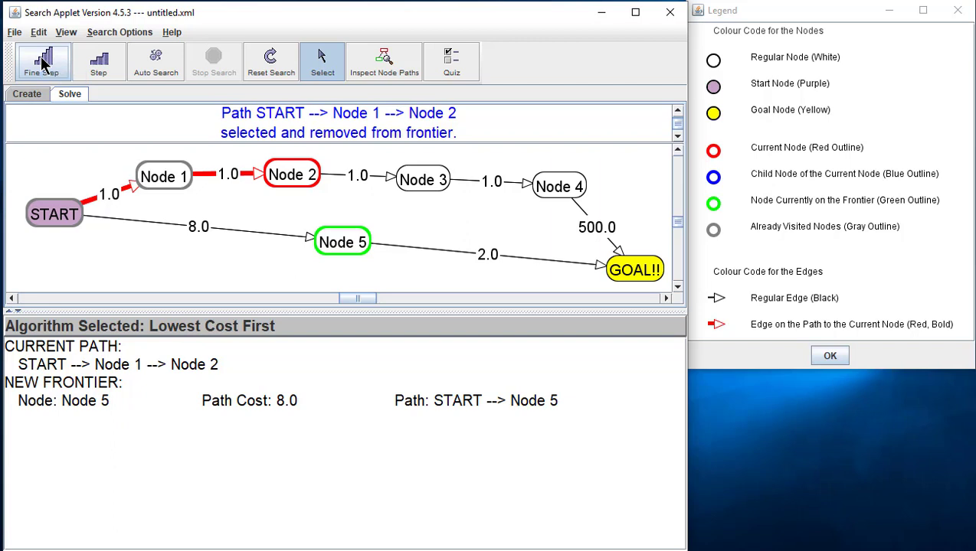
left_click(44, 66)
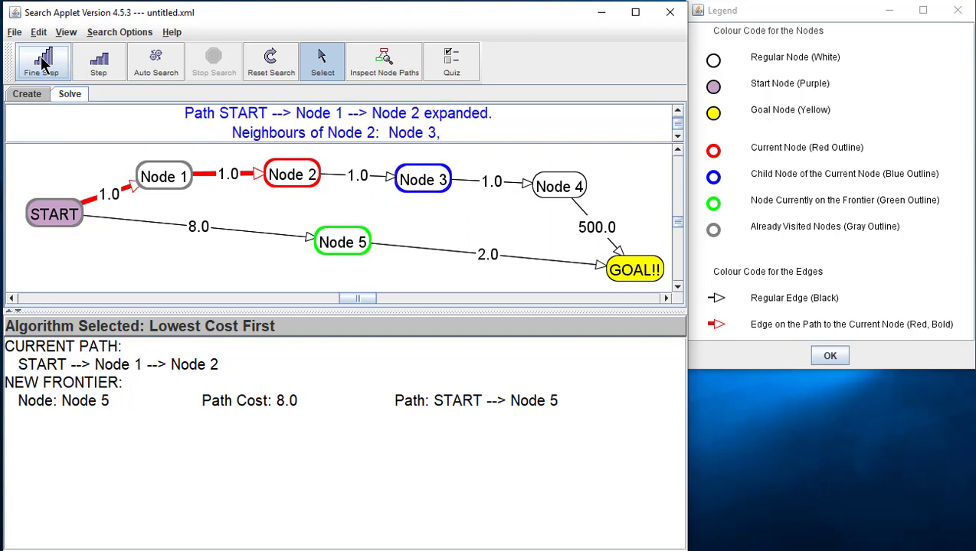
left_click(43, 66)
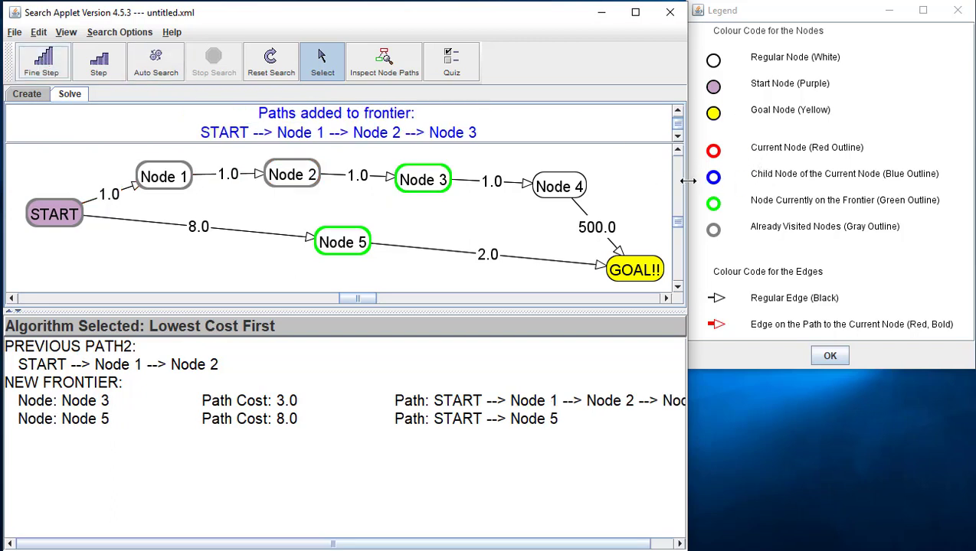
Step: Widen the applet window to fit full path listings and fine-step through the expansion of the path ending at Node 3, adding Node 4
left_click_drag(687, 174, 971, 175)
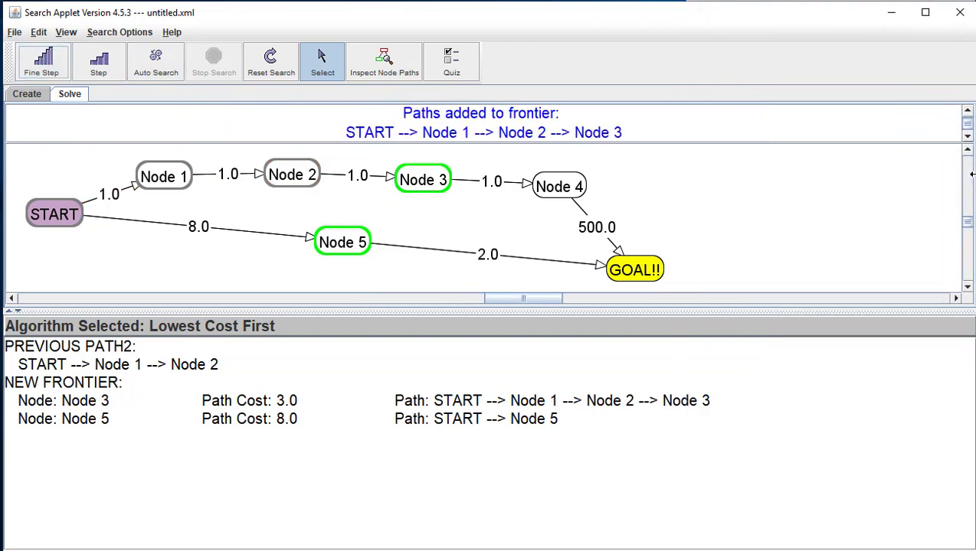
left_click(44, 66)
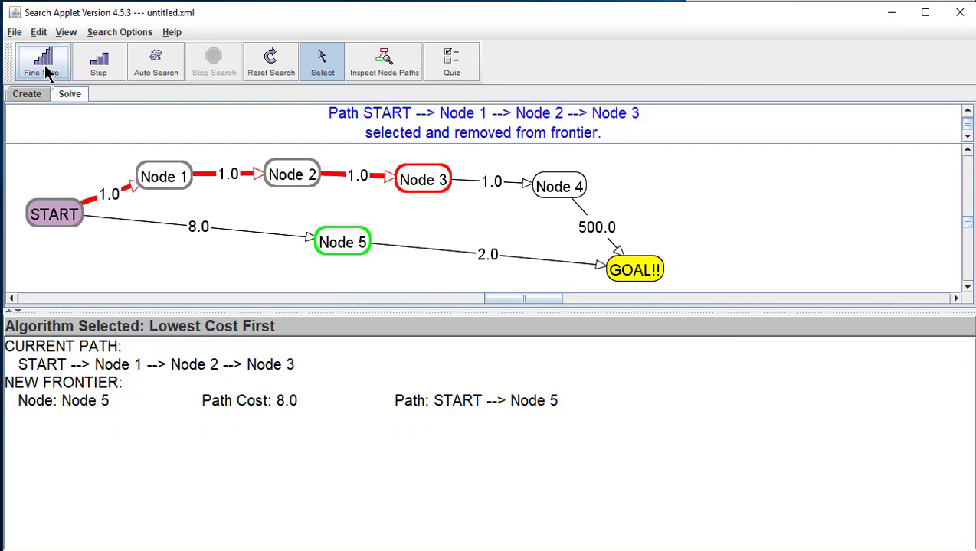
left_click(45, 68)
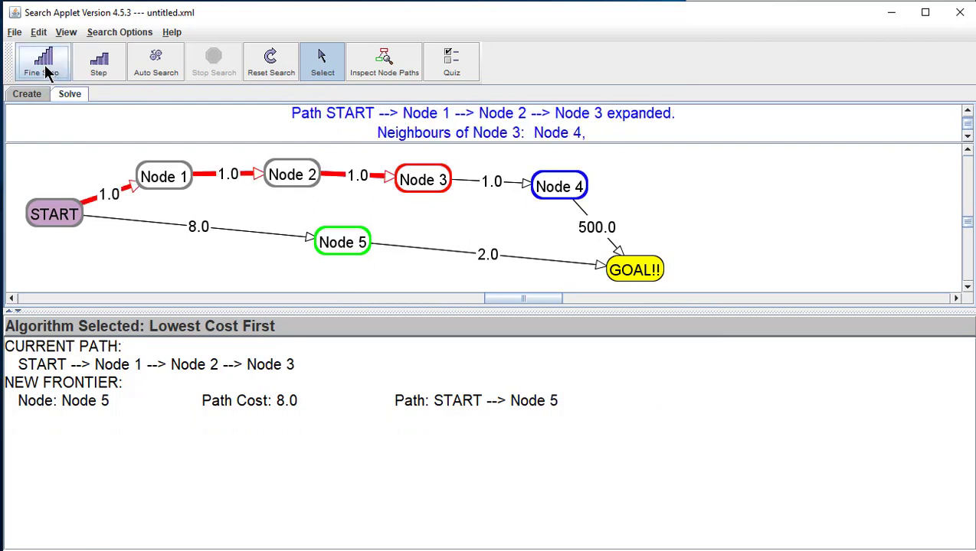
left_click(44, 66)
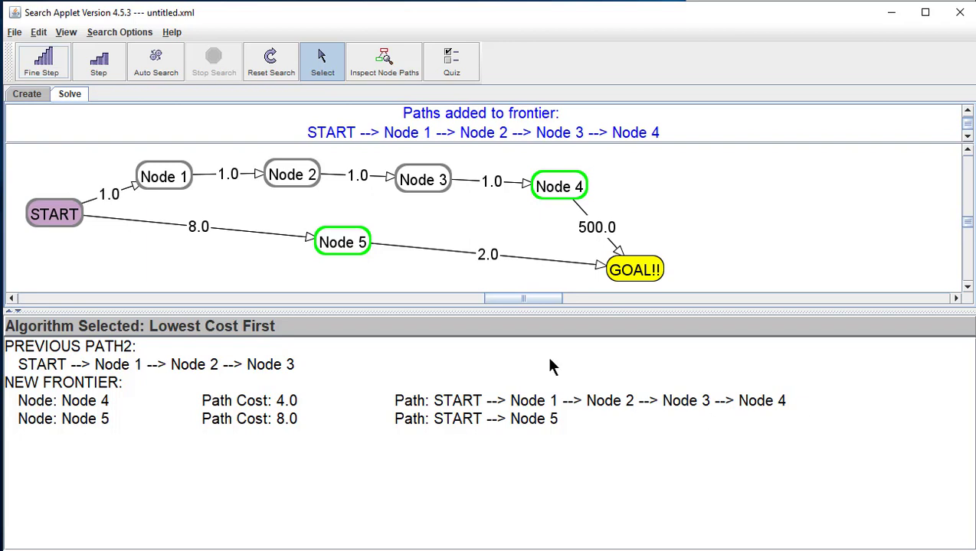
Step: Fine-step the search through the expansion of the path ending at Node 4, adding its extension to GOAL!! to the frontier
left_click(59, 68)
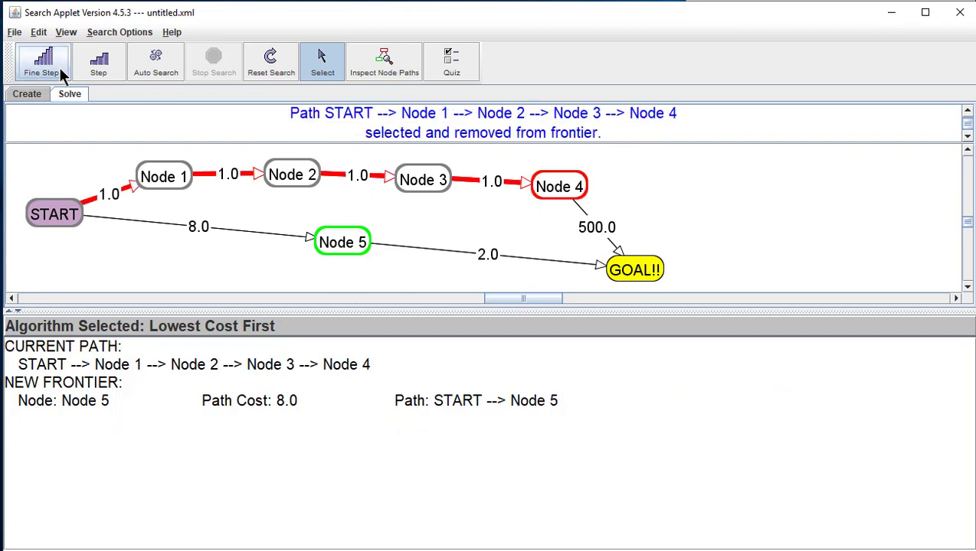
left_click(63, 67)
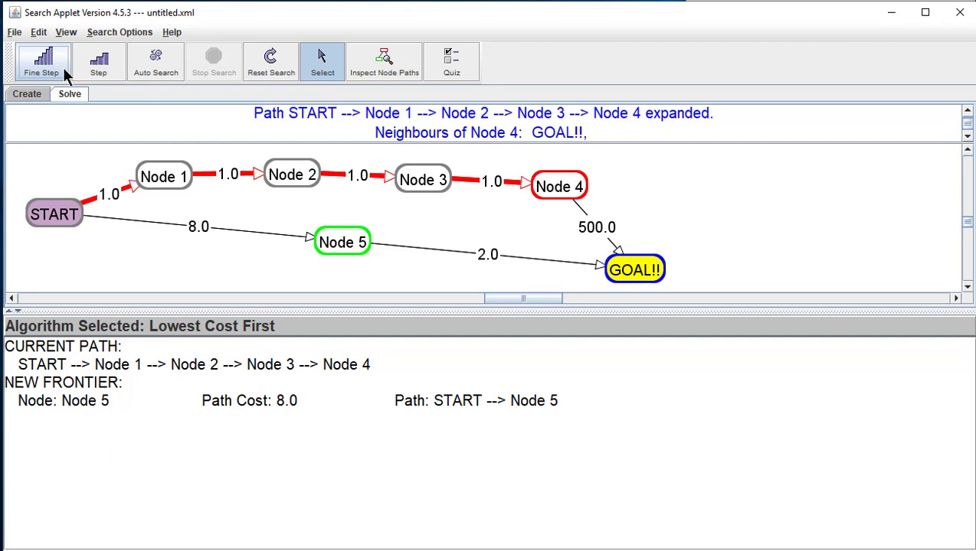
left_click(559, 195)
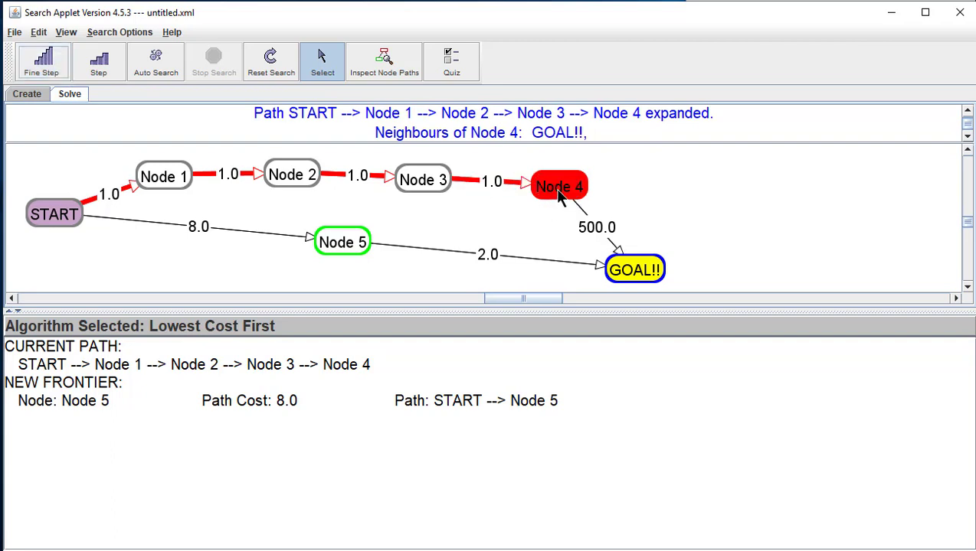
left_click(624, 273)
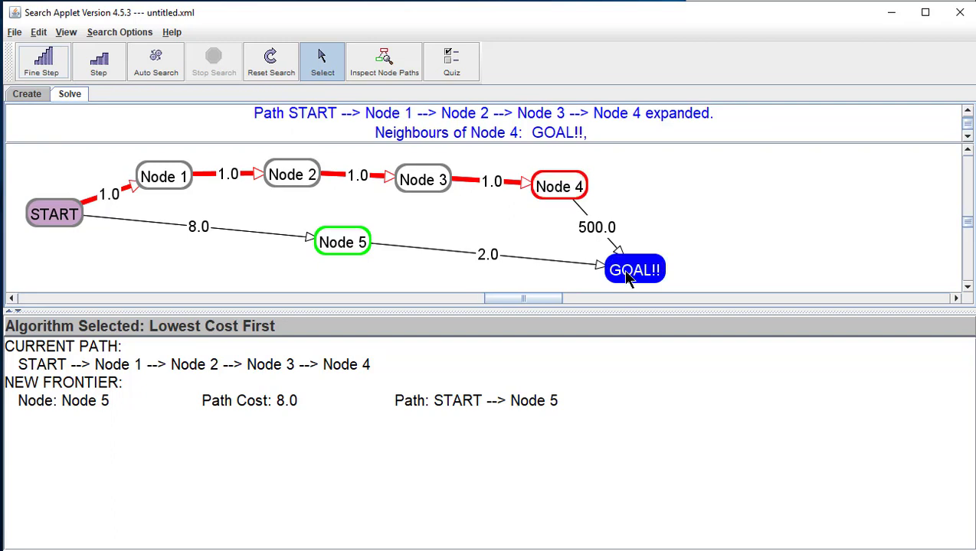
left_click(44, 65)
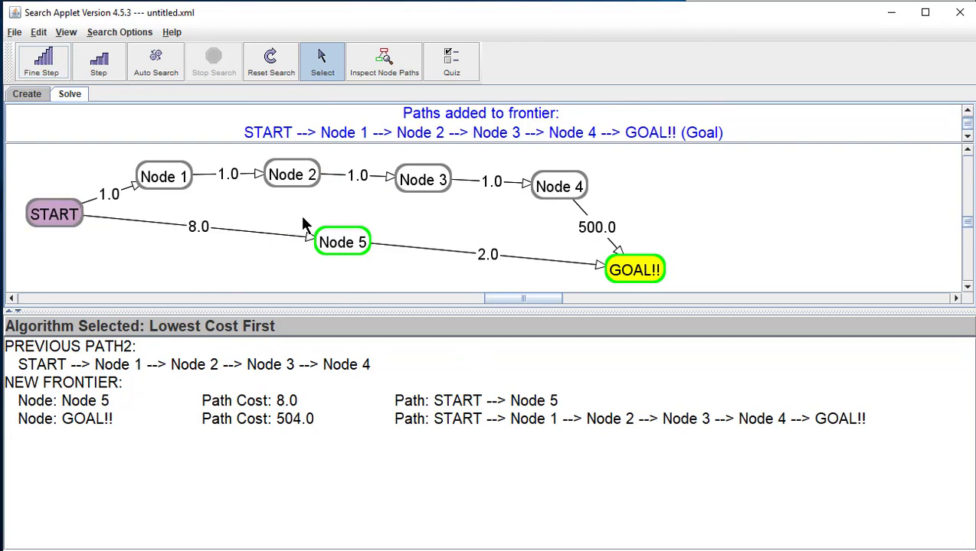
Step: Fine-step through the expansion of path START --> Node 5 to the goal path, and move the result dialog clear of the graph
left_click(45, 67)
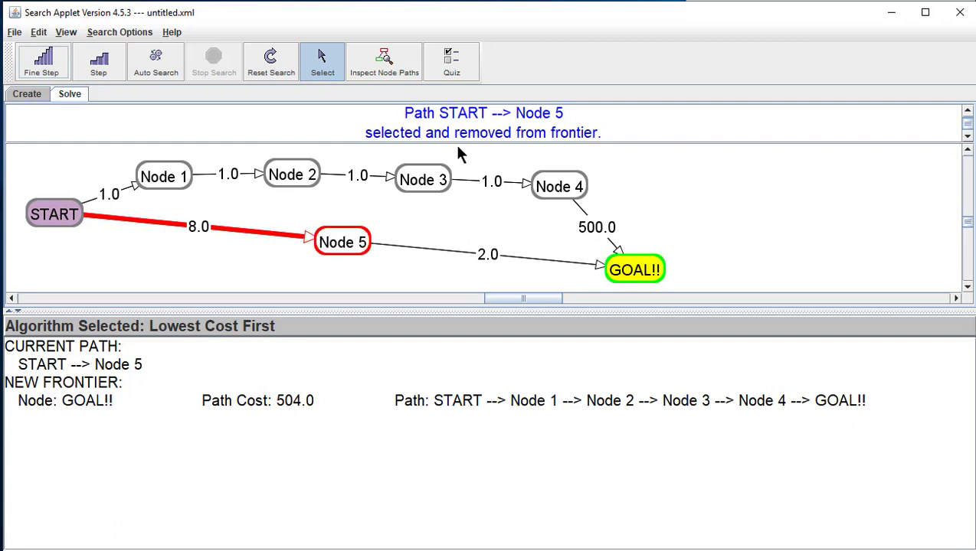
left_click(40, 68)
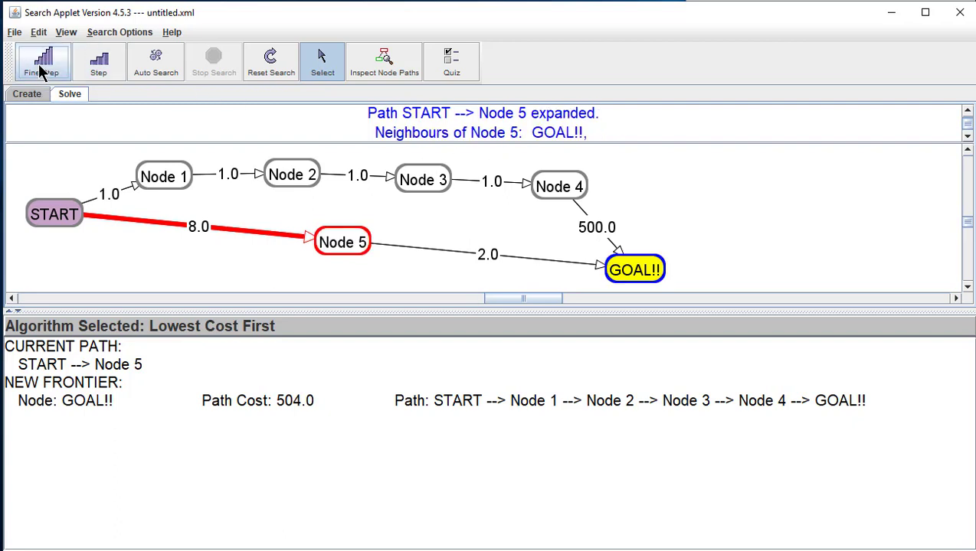
left_click(40, 66)
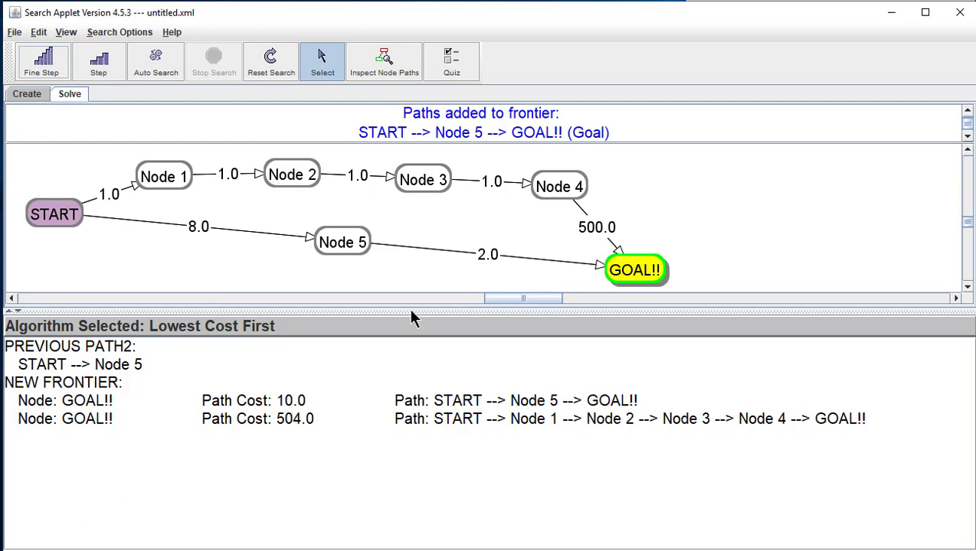
left_click(44, 68)
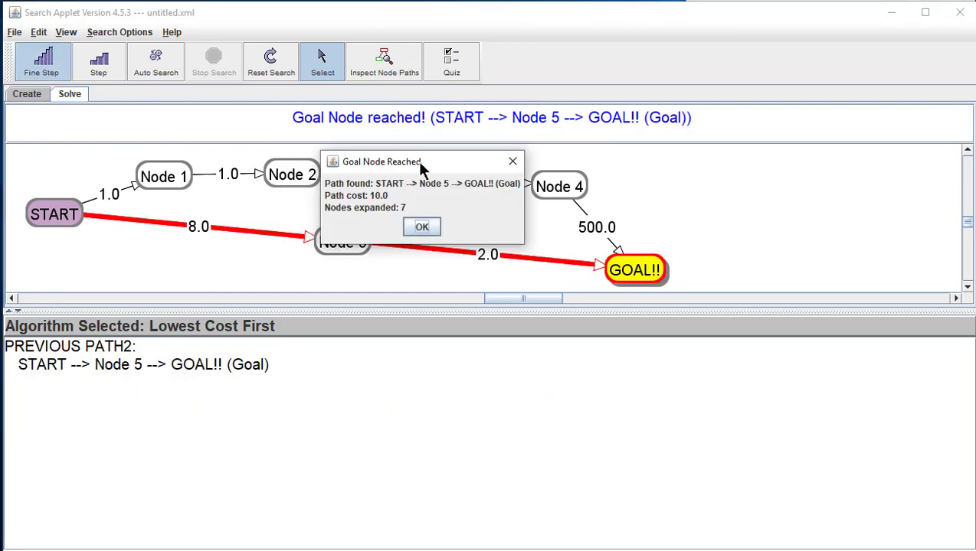
left_click_drag(441, 163, 804, 170)
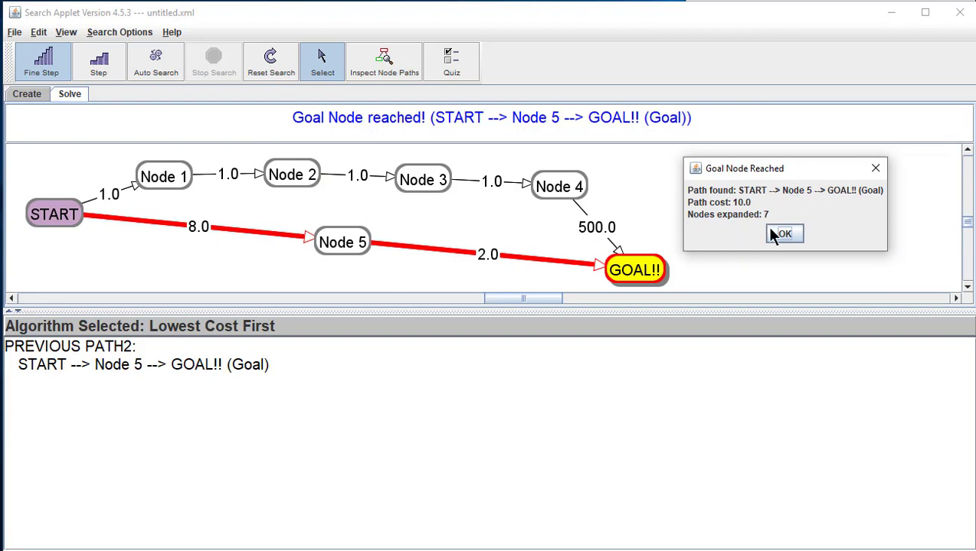